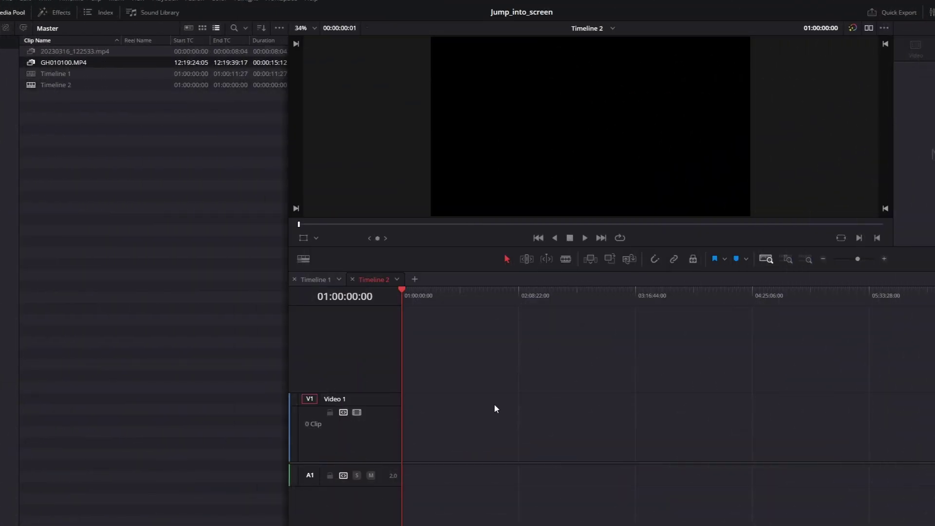
# Step: Preview the 20230316_122533.mp4 and GH010100.MP4 source clips
pyautogui.doubleClick(53, 51)
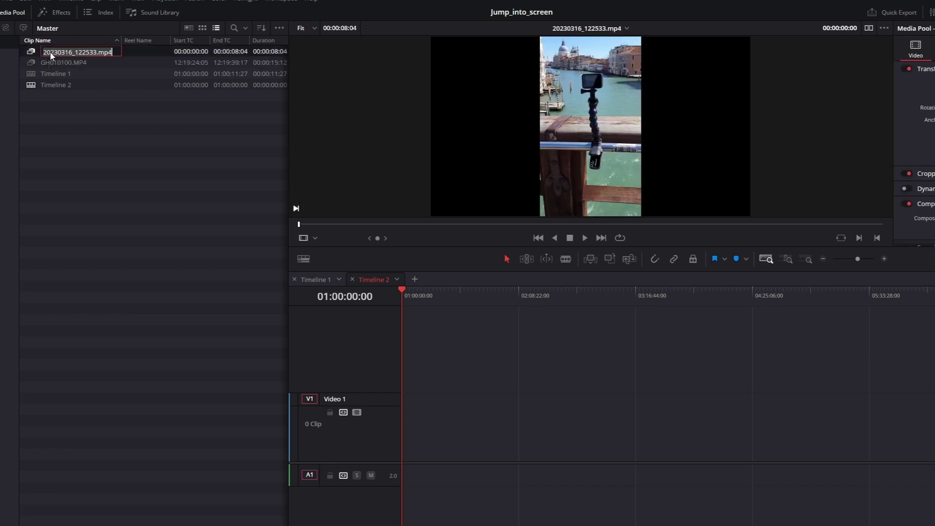
pyautogui.click(585, 237)
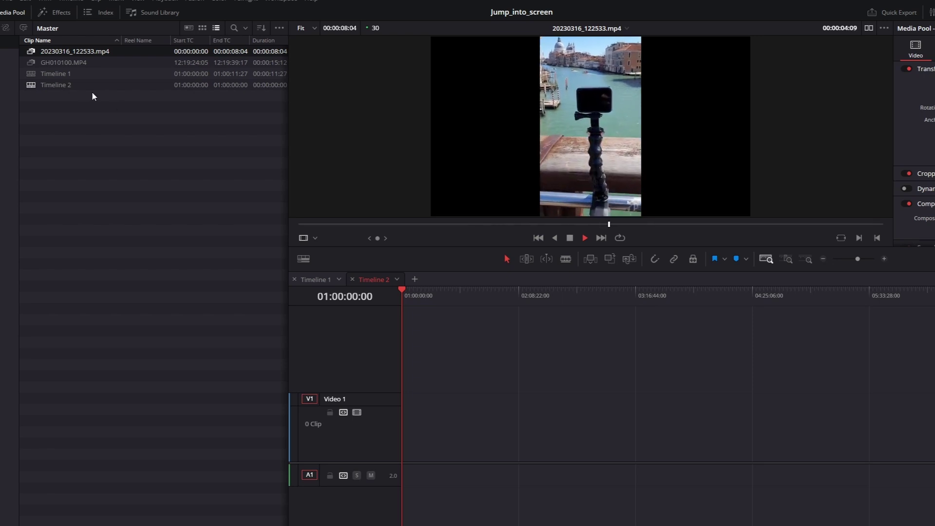
pyautogui.click(55, 63)
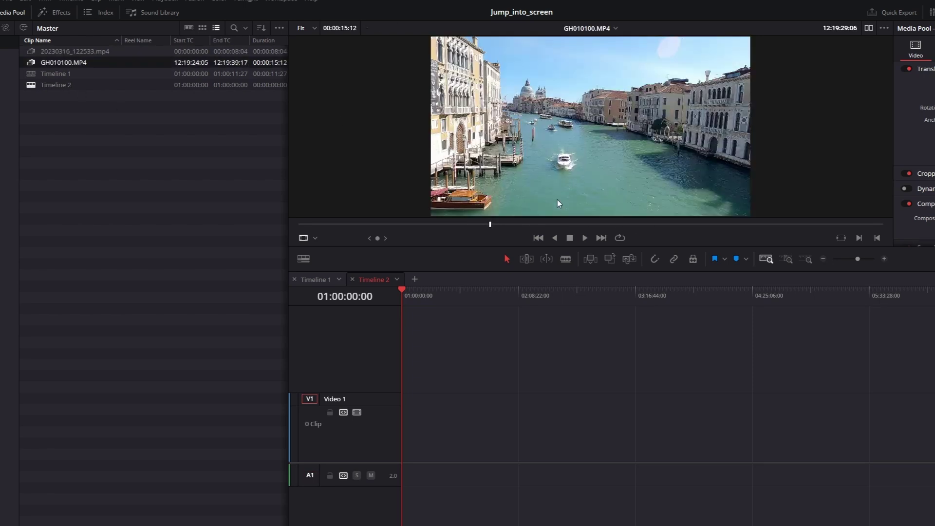
pyautogui.click(624, 224)
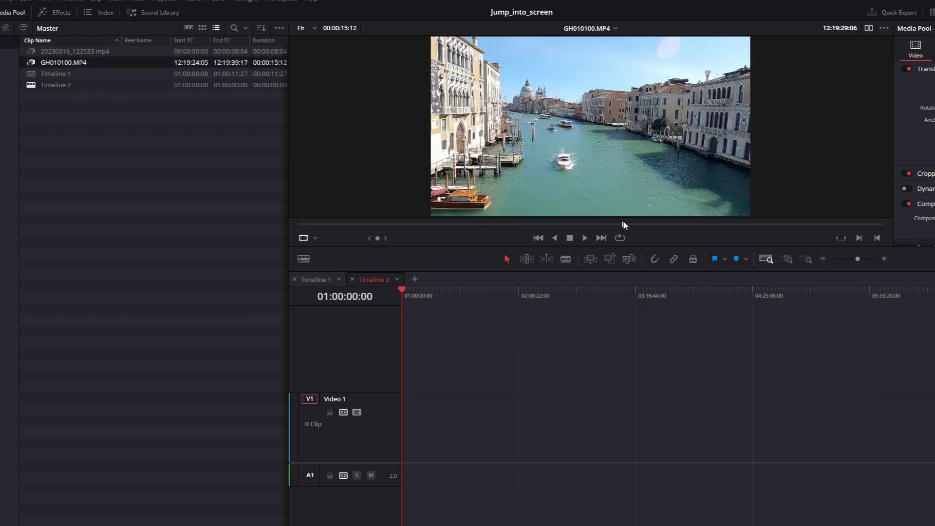
pyautogui.click(585, 239)
pyautogui.click(571, 239)
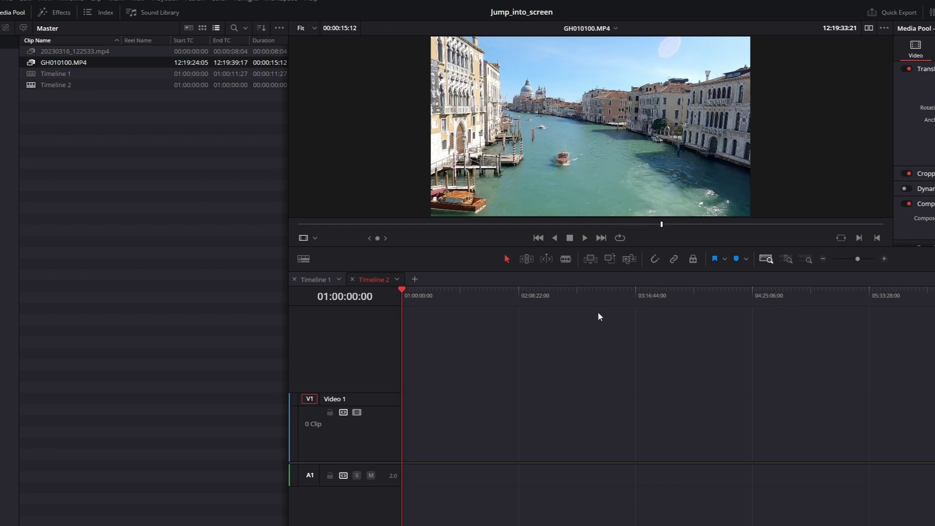
# Step: Place the 20230316_122533.mp4 clip at the start of Timeline 2 and trim its end to 01:00:04:03
pyautogui.click(77, 53)
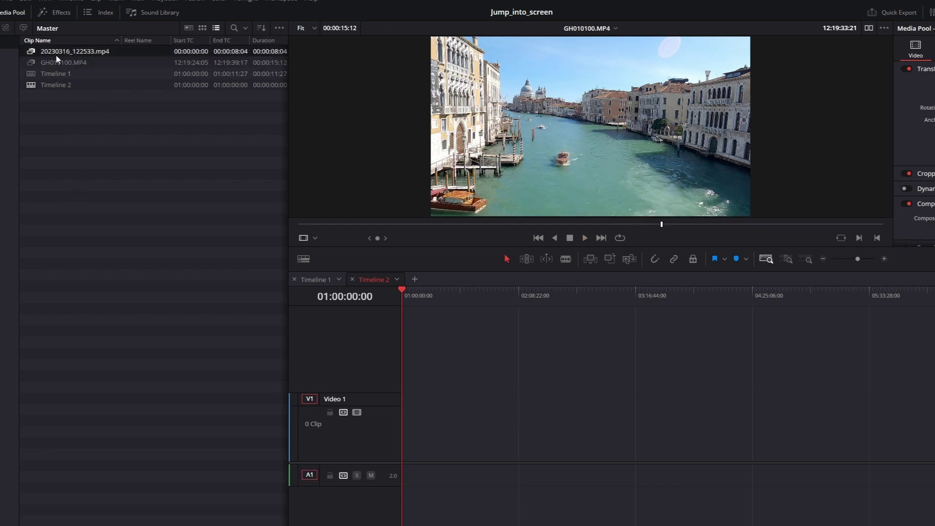
pyautogui.moveTo(57, 52); pyautogui.dragTo(418, 425)
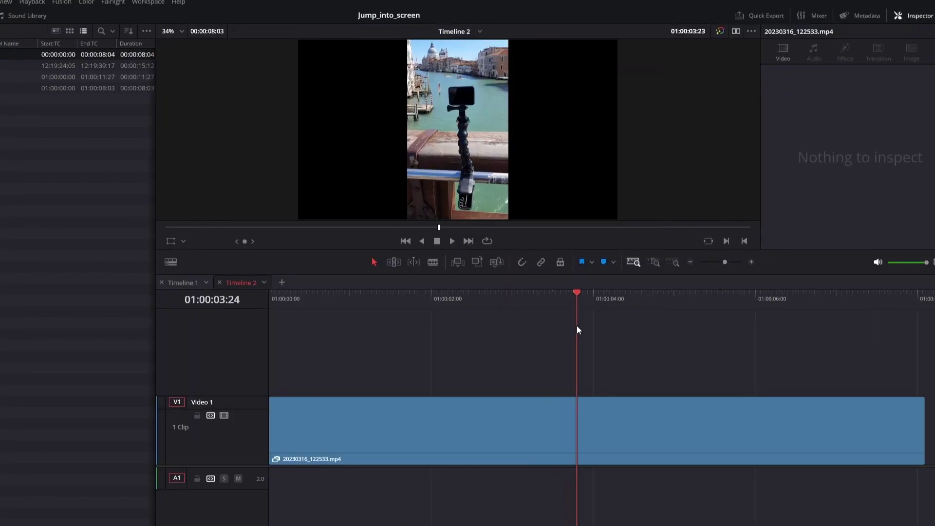
pyautogui.moveTo(577, 326); pyautogui.dragTo(603, 322)
pyautogui.click(682, 417)
pyautogui.click(680, 424)
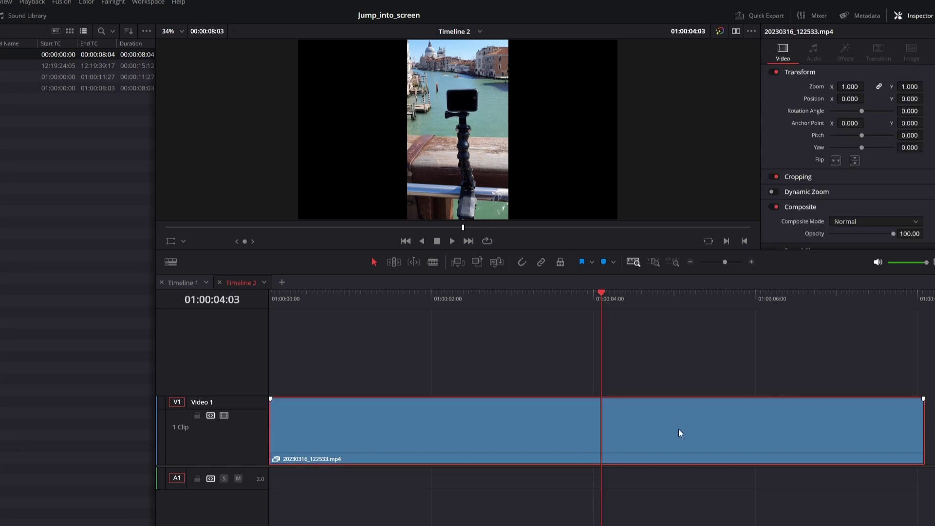
pyautogui.hotkey('ctrl', 'shift', ']')
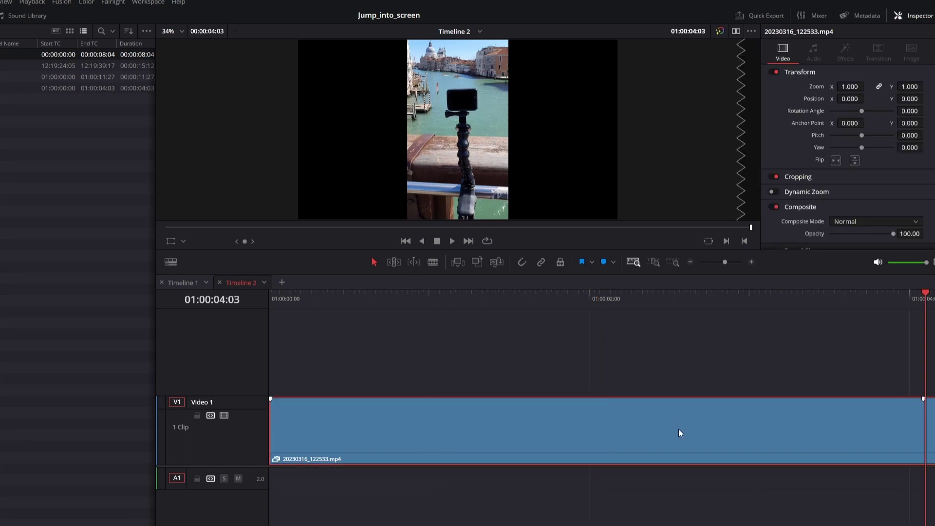
# Step: Open the trimmed clip in Fusion and add a Background node to its composition
pyautogui.click(503, 293)
pyautogui.click(400, 521)
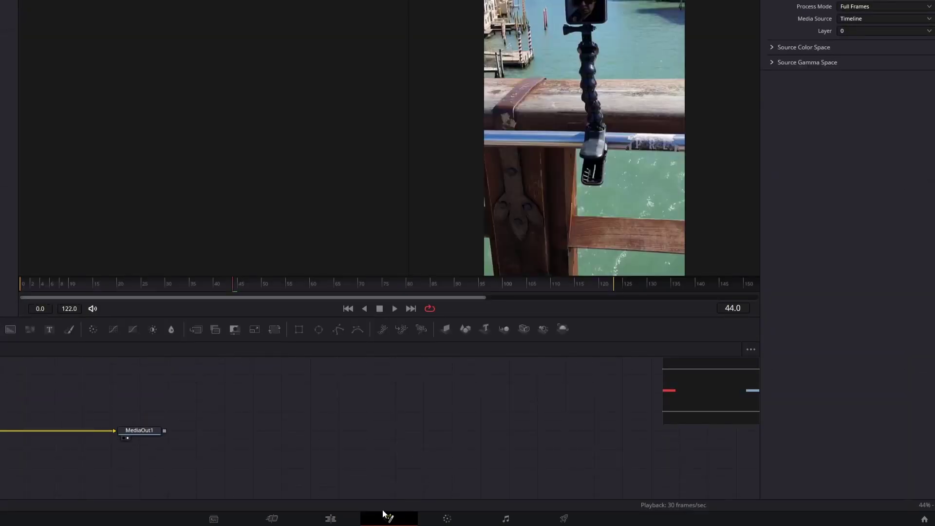
pyautogui.moveTo(744, 401); pyautogui.dragTo(712, 382)
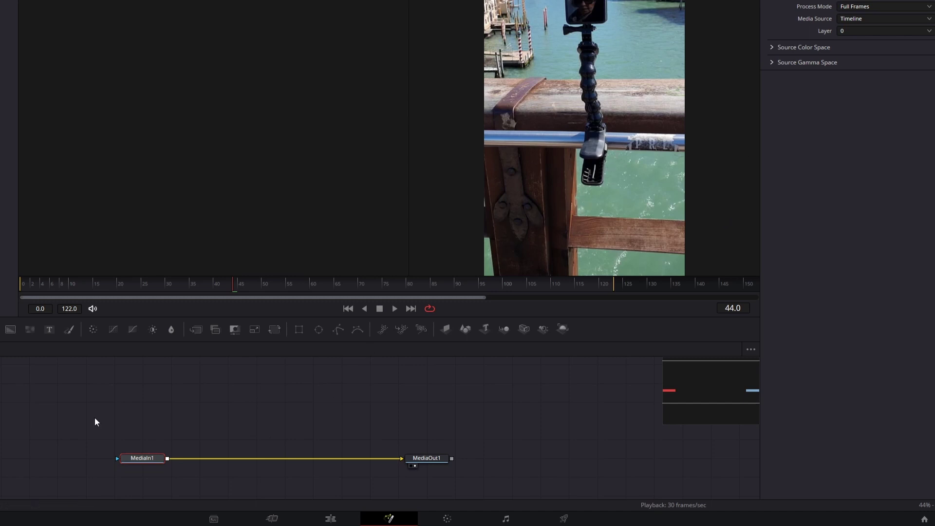
pyautogui.click(50, 412)
pyautogui.moveTo(131, 330); pyautogui.dragTo(177, 421)
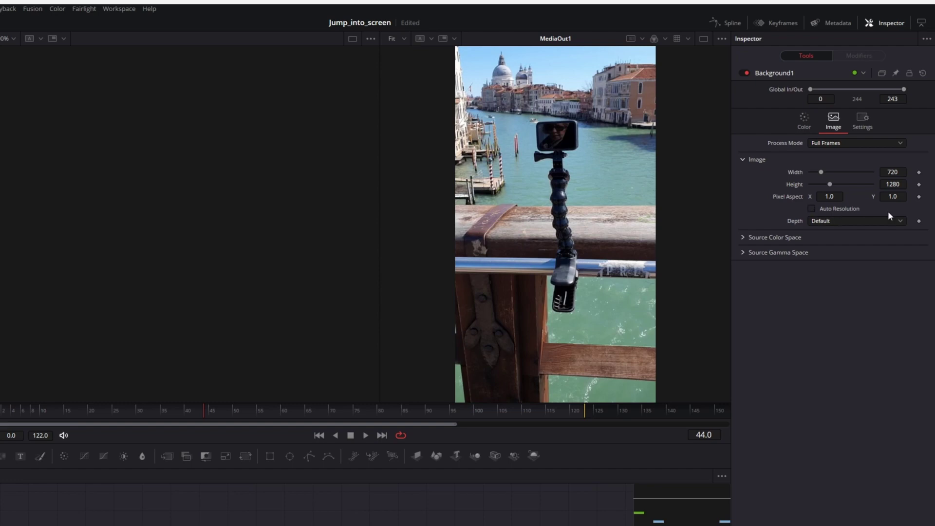
# Step: Set the Background node's image size to 1920 wide by 1080 high
pyautogui.doubleClick(889, 172)
pyautogui.write('1920')
pyautogui.press('Tab')
pyautogui.write('1080')
pyautogui.press('Tab')
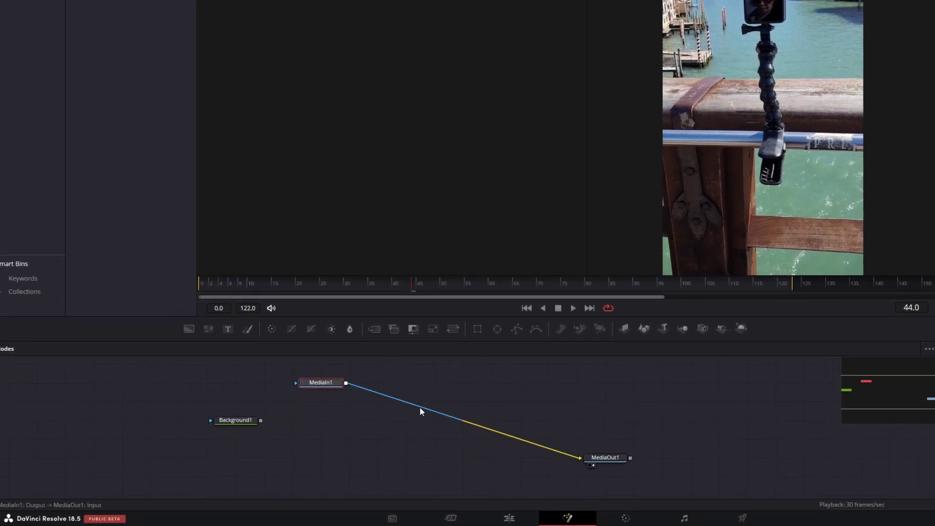
# Step: Replace the direct MediaIn1 link by merging MediaIn1 over Background1, and connect the merge to MediaOut1
pyautogui.click(422, 412)
pyautogui.moveTo(601, 464); pyautogui.dragTo(464, 426)
pyautogui.scroll(2, 310, 396)
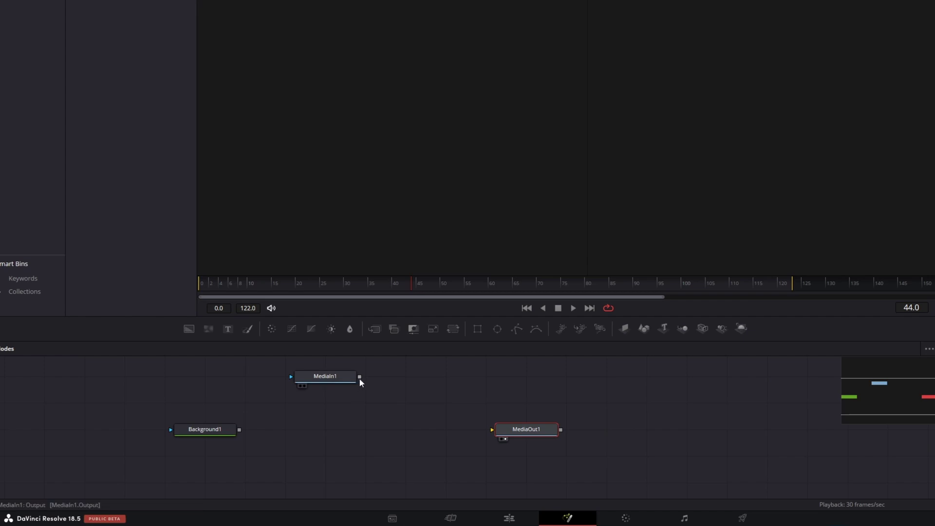
pyautogui.moveTo(360, 377); pyautogui.dragTo(240, 431)
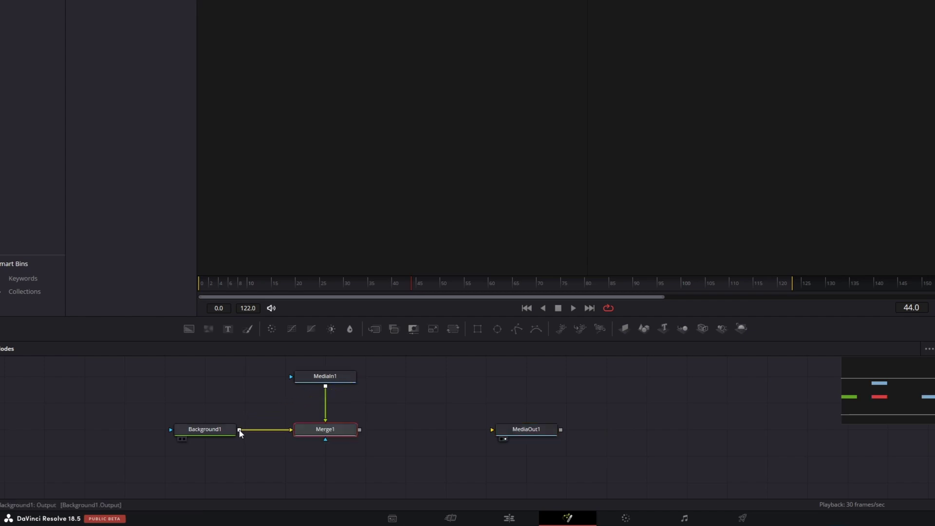
pyautogui.moveTo(360, 433); pyautogui.dragTo(547, 432)
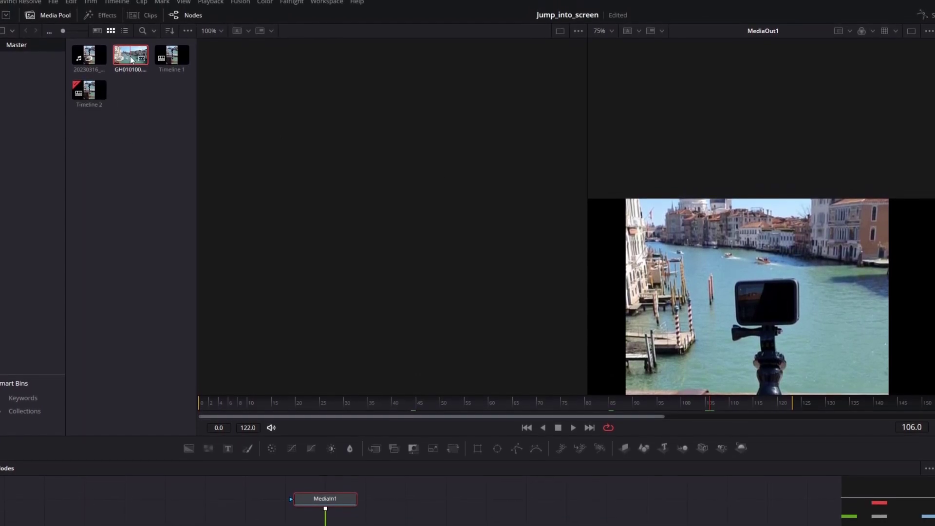
# Step: Add the GH010100.MP4 clip to the node graph above MediaOut1 and display it in the first viewer
pyautogui.moveTo(130, 60); pyautogui.dragTo(208, 498)
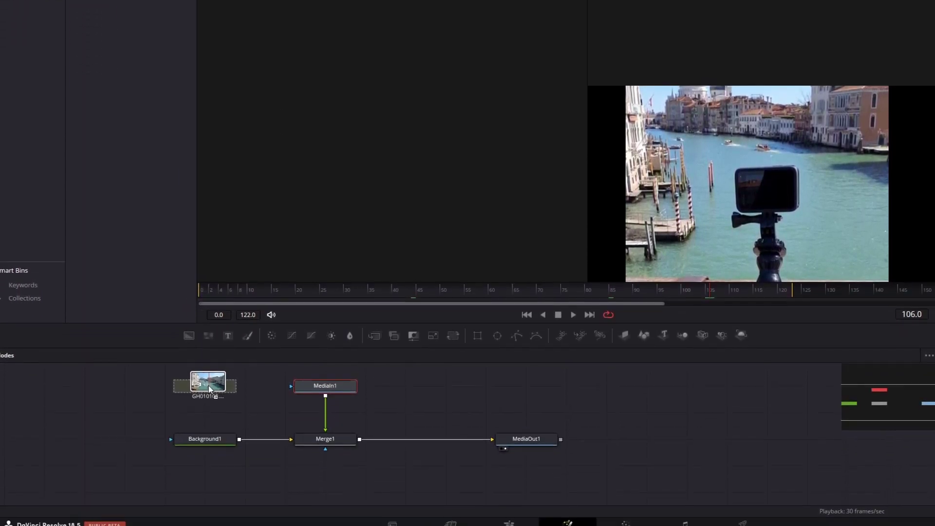
pyautogui.moveTo(209, 385); pyautogui.dragTo(489, 386)
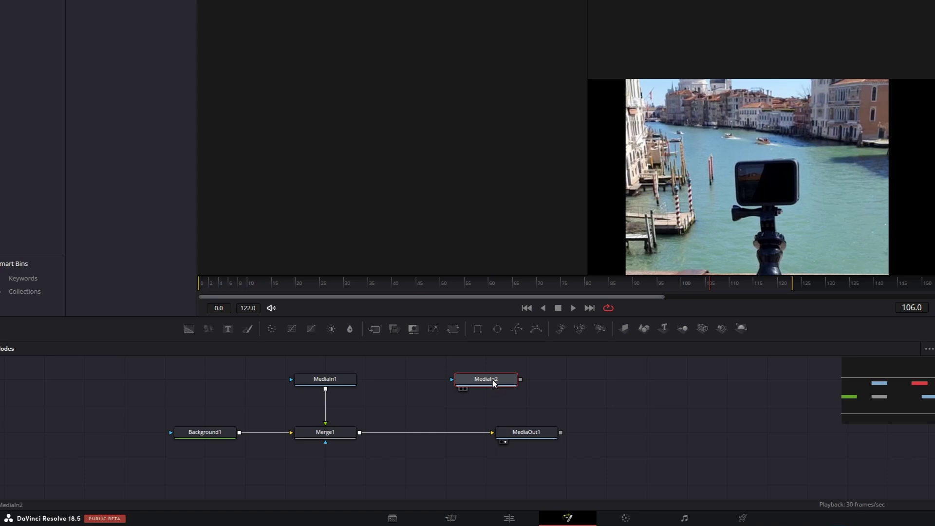
pyautogui.press('1')
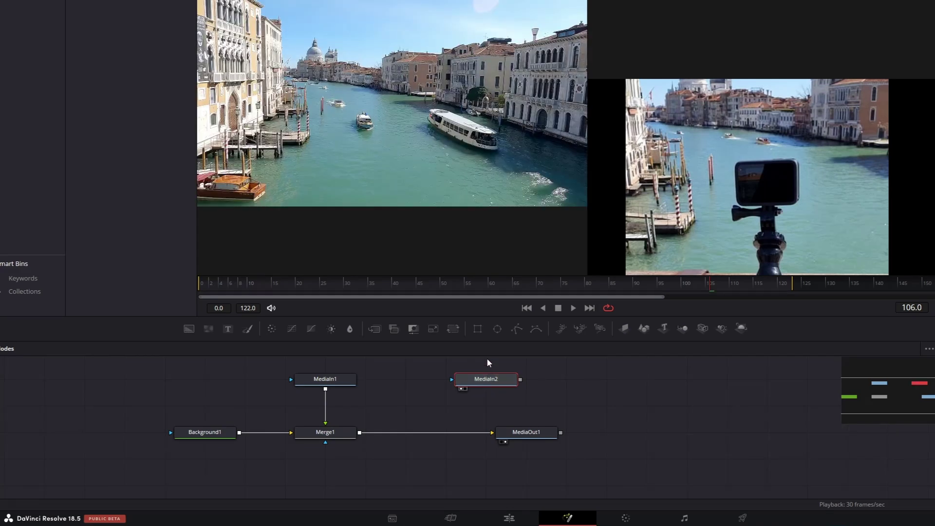
pyautogui.hotkey('ctrl', '1')
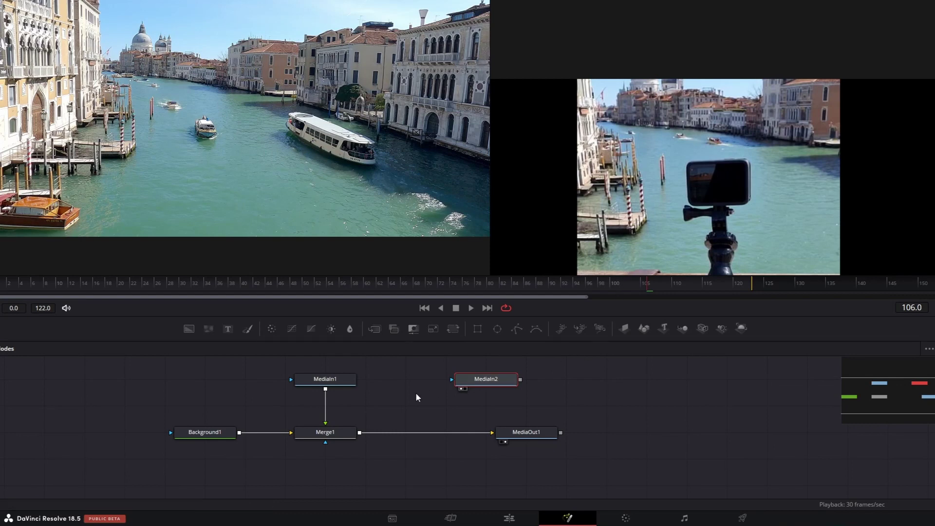
# Step: Insert a Planar Tracker node between MediaIn1 and Merge1
pyautogui.moveTo(333, 370); pyautogui.dragTo(332, 364)
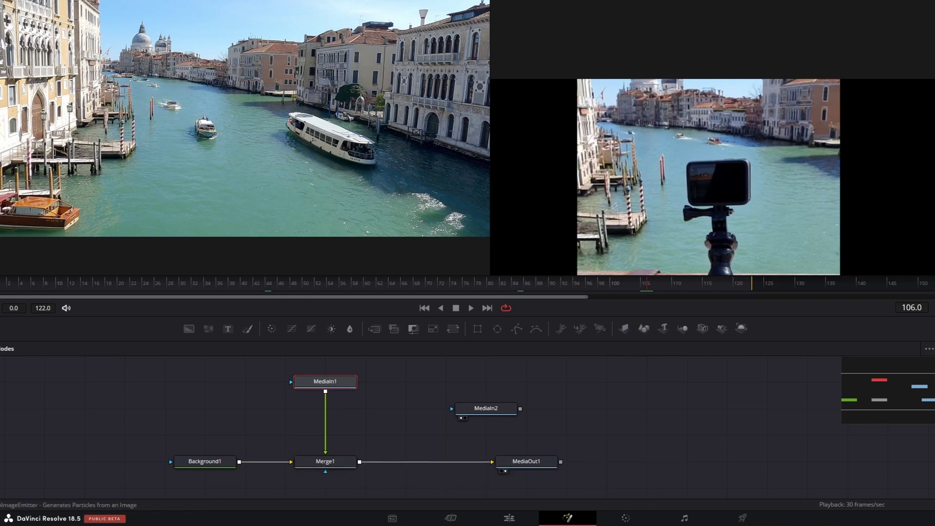
pyautogui.hotkey('shift', 'space')
pyautogui.write('Planar Tracker')
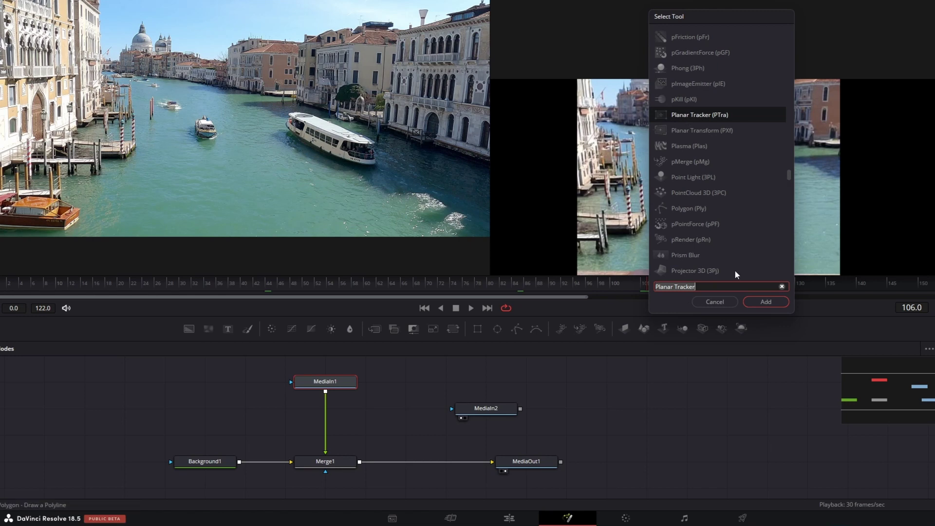
pyautogui.click(760, 302)
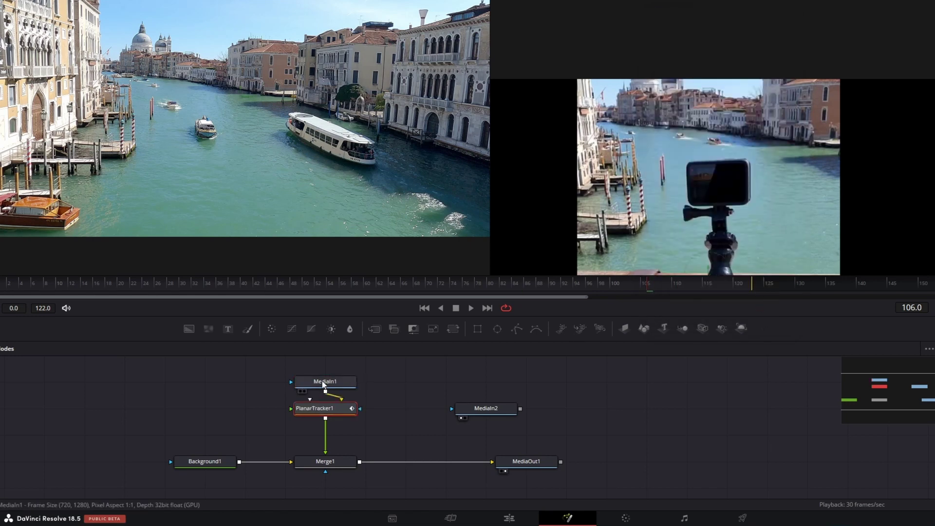
pyautogui.moveTo(324, 382); pyautogui.dragTo(324, 360)
pyautogui.click(327, 413)
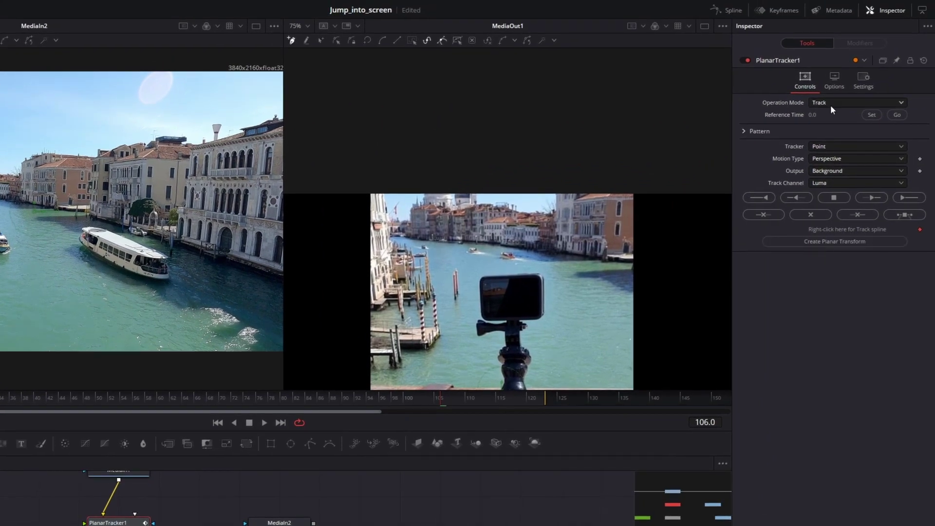
# Step: Draw a closed four-corner tracking polygon around the action camera's screen at frame 79
pyautogui.click(204, 397)
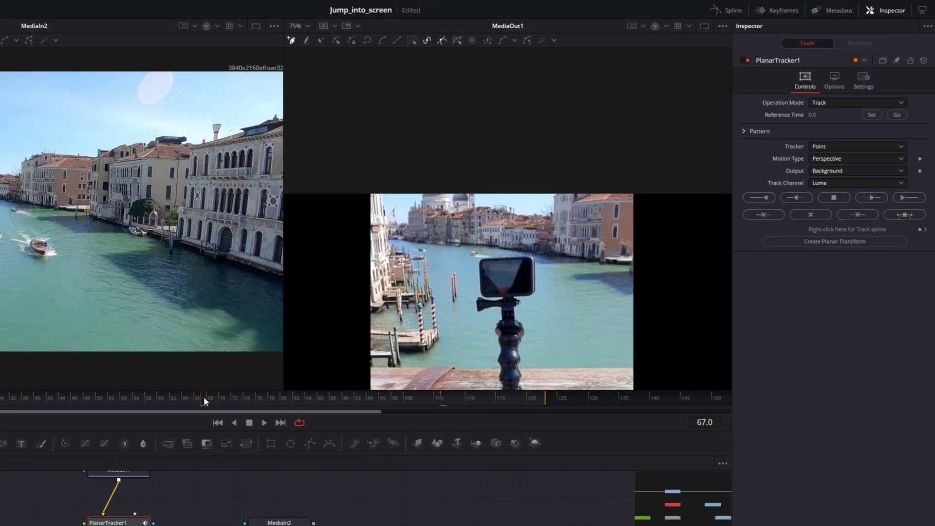
pyautogui.moveTo(273, 396); pyautogui.dragTo(2, 397)
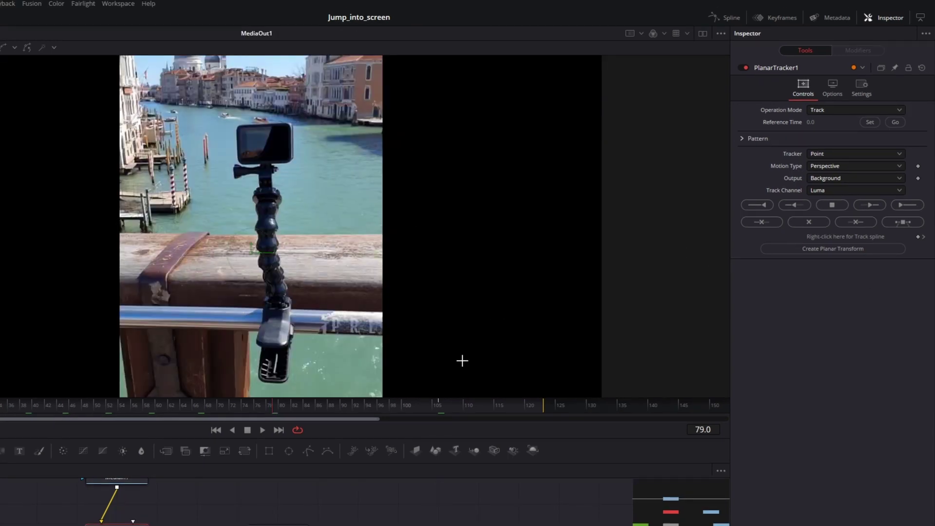
pyautogui.click(233, 121)
pyautogui.click(295, 119)
pyautogui.click(296, 165)
pyautogui.click(235, 164)
pyautogui.click(233, 121)
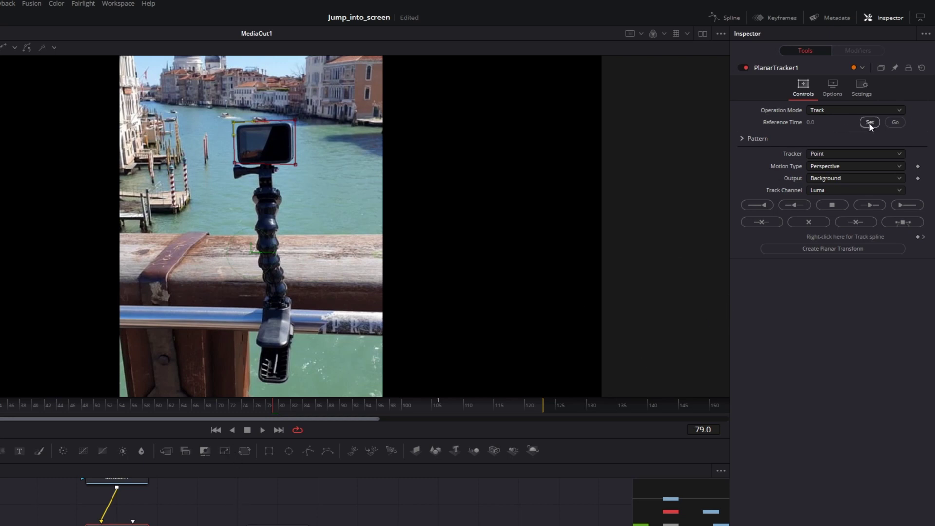
# Step: Try tracking the camera screen backward and forward from reference frame 79, and delete the tracking data
pyautogui.click(766, 205)
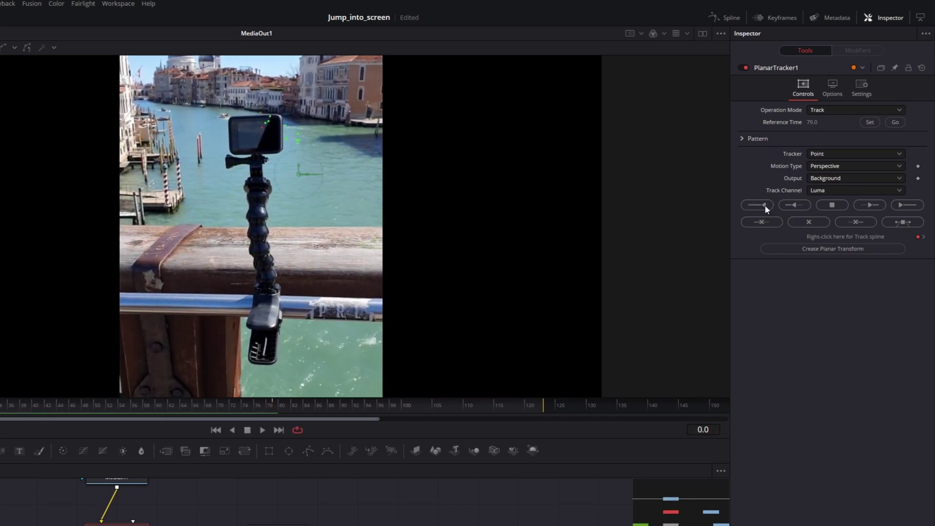
pyautogui.click(895, 122)
pyautogui.click(908, 205)
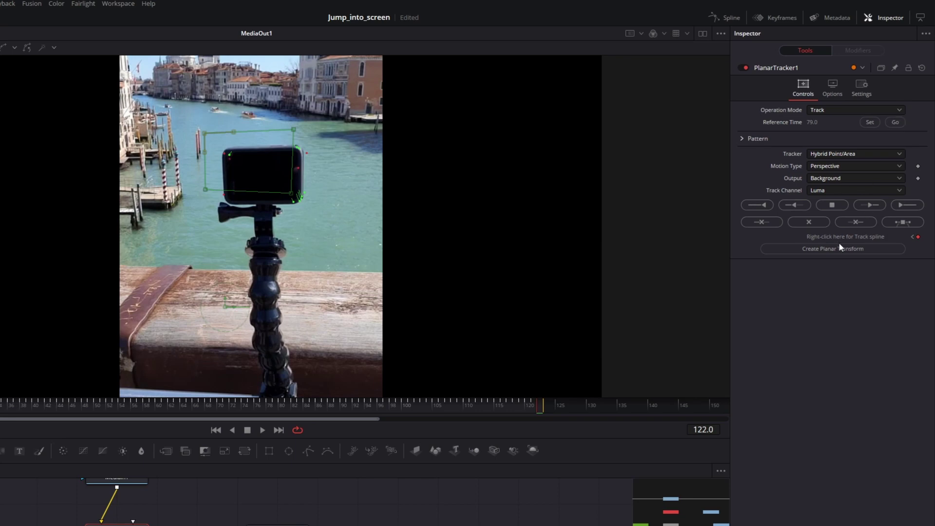
pyautogui.click(813, 222)
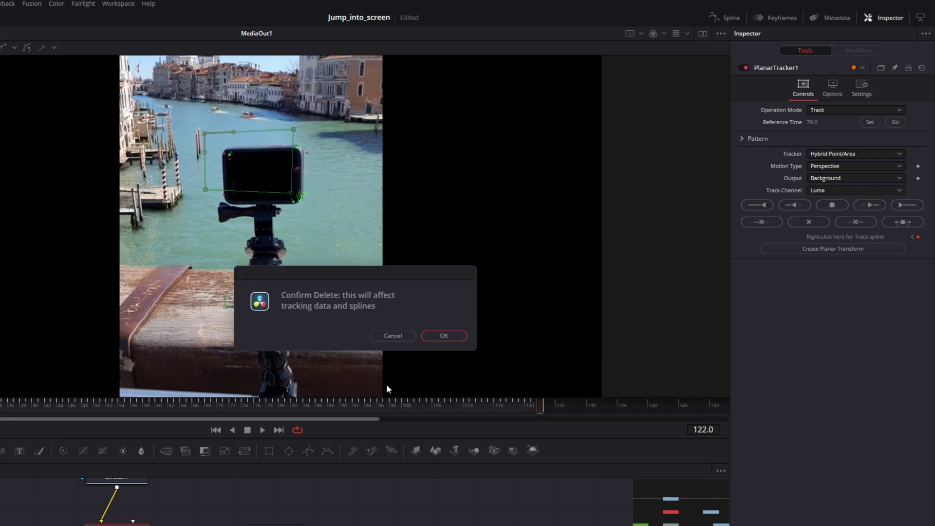
pyautogui.click(436, 335)
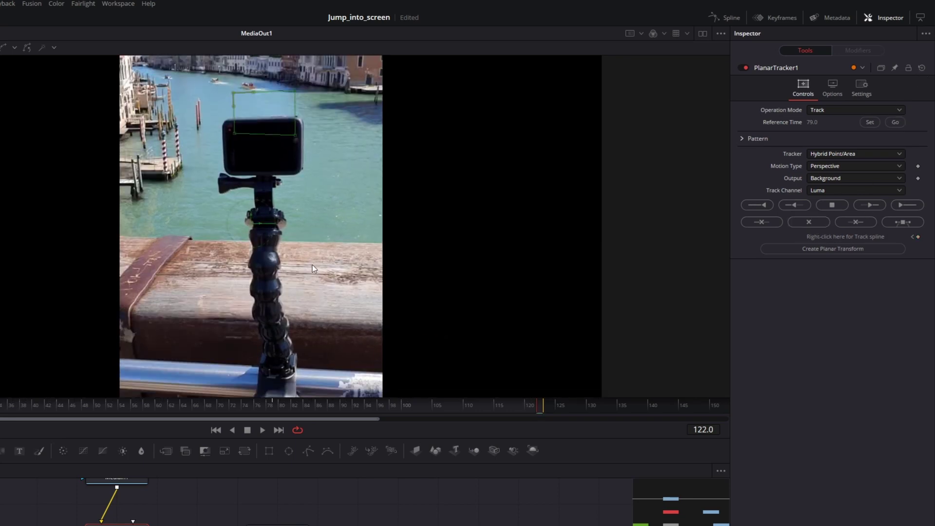
# Step: Reset the Planar Tracker at frame 0 and set its tracker to Hybrid Point/Area
pyautogui.click(213, 431)
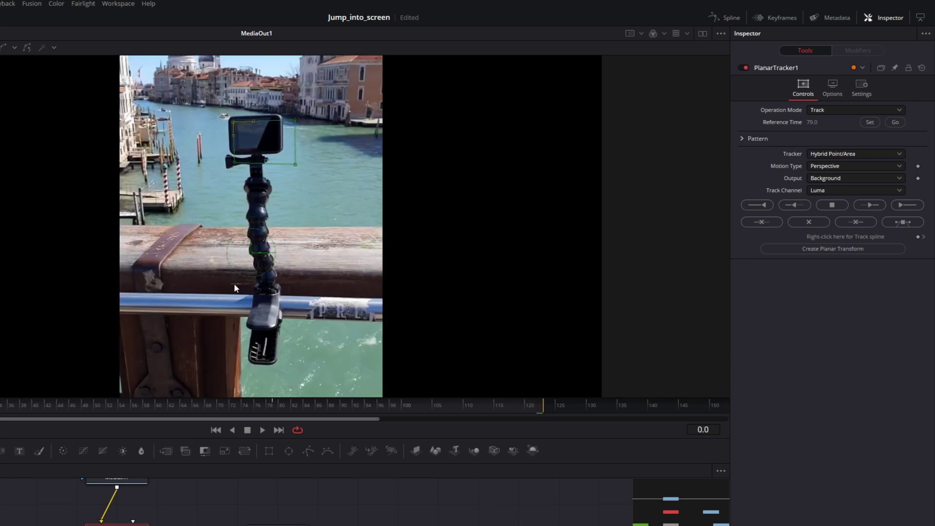
pyautogui.scroll(-2, 265, 274)
pyautogui.scroll(2, 269, 273)
pyautogui.scroll(-1, 269, 273)
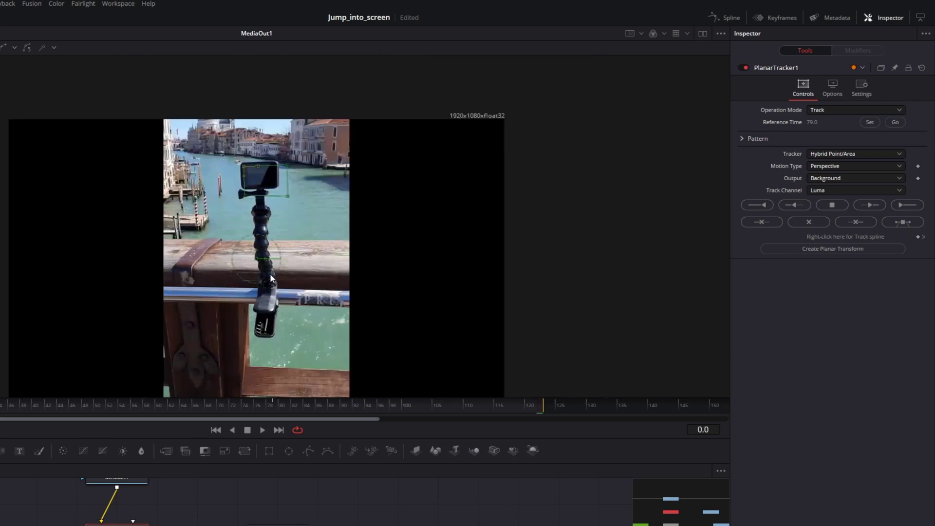
pyautogui.click(922, 68)
pyautogui.click(867, 153)
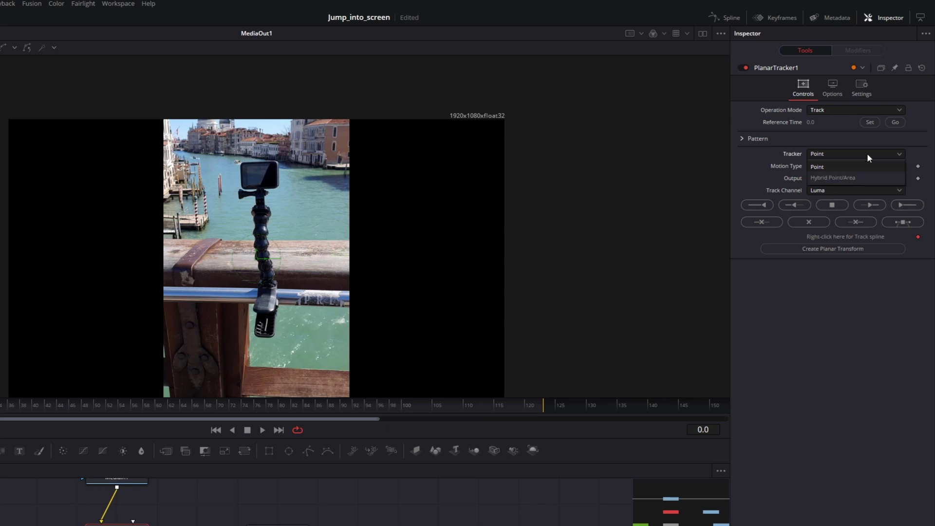
pyautogui.click(836, 179)
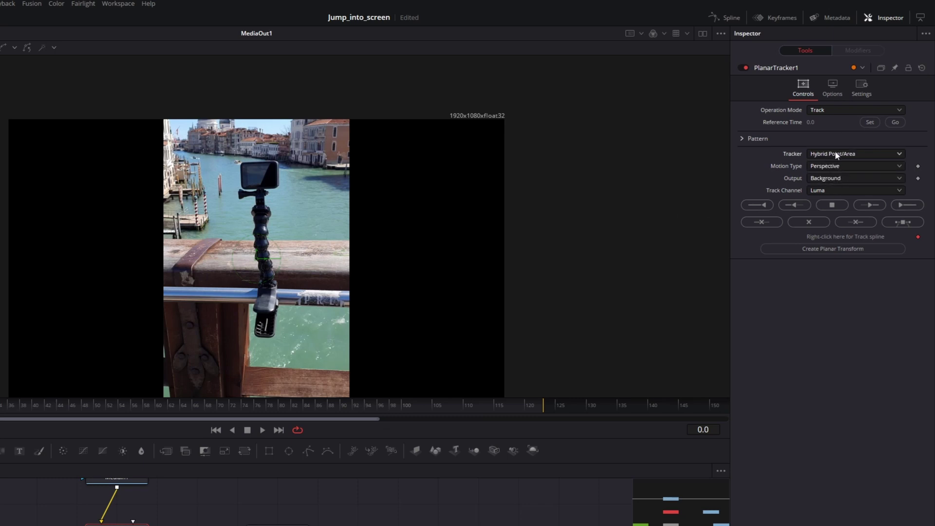
# Step: Draw a closed polygon around the action camera and its entire flexible mount at frame 0, and track it forward through the clip
pyautogui.click(236, 162)
pyautogui.click(282, 158)
pyautogui.click(281, 158)
pyautogui.click(277, 196)
pyautogui.click(271, 228)
pyautogui.click(280, 279)
pyautogui.click(277, 337)
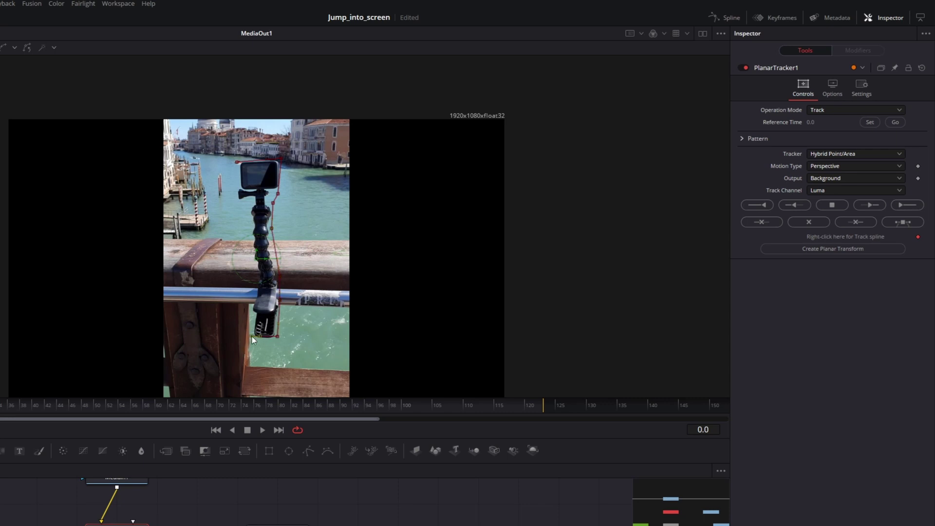
pyautogui.click(252, 337)
pyautogui.click(255, 283)
pyautogui.click(254, 246)
pyautogui.click(251, 219)
pyautogui.click(244, 201)
pyautogui.click(232, 187)
pyautogui.click(237, 161)
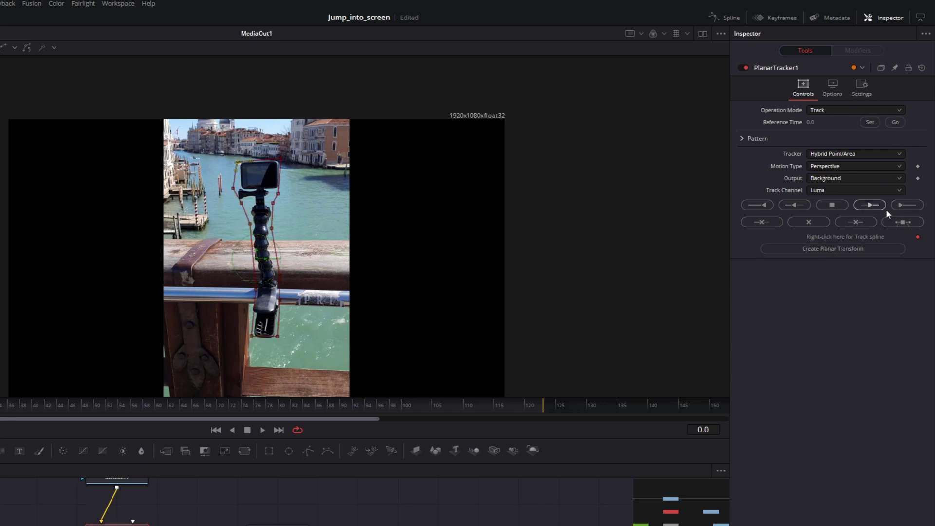
pyautogui.click(905, 203)
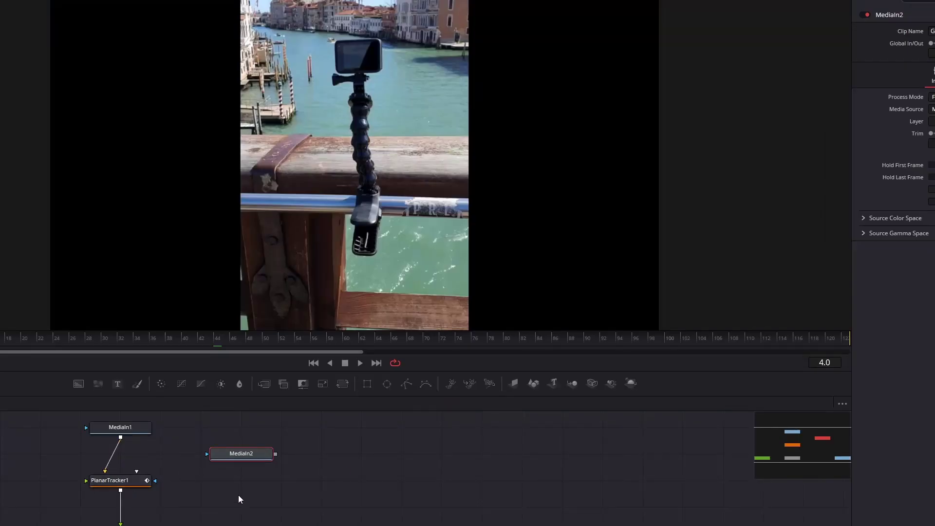
# Step: Set the Planar Tracker's operation mode to Corner Pin and connect MediaIn2 to its corner pin input
pyautogui.click(115, 482)
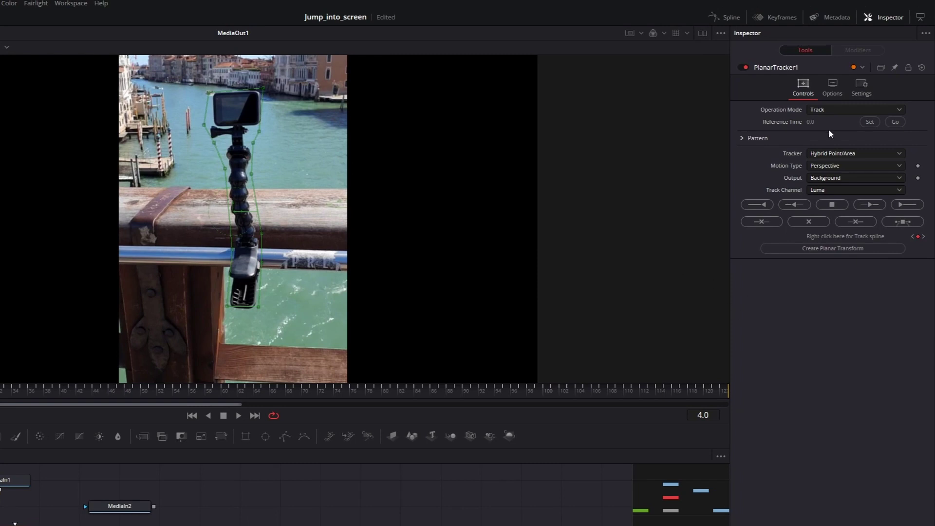
pyautogui.click(837, 110)
pyautogui.click(834, 142)
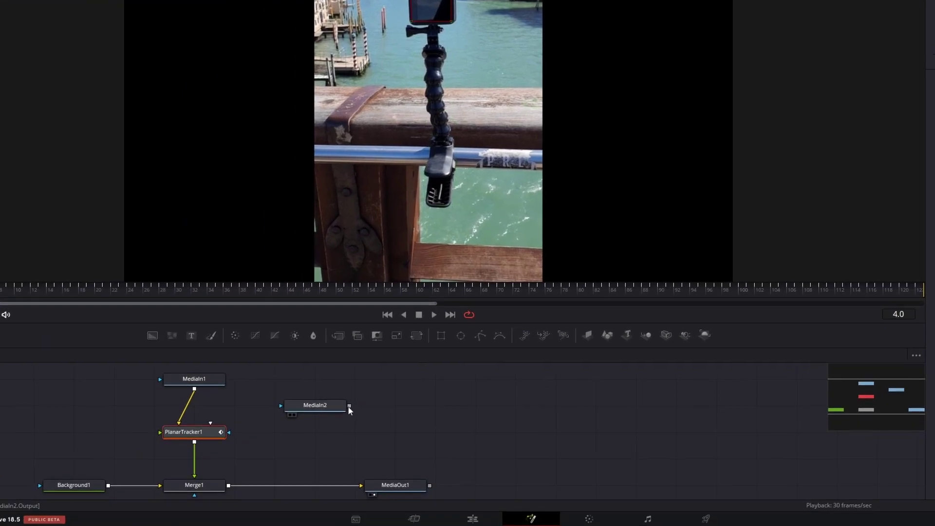
pyautogui.moveTo(267, 450); pyautogui.dragTo(121, 476)
pyautogui.click(326, 405)
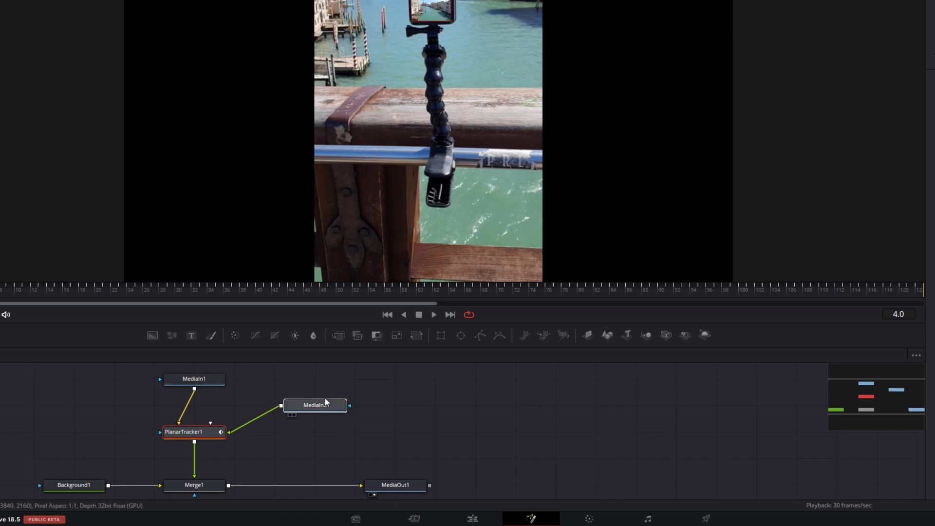
# Step: Move the corner pin's corners onto the corners of the action camera's display
pyautogui.click(210, 431)
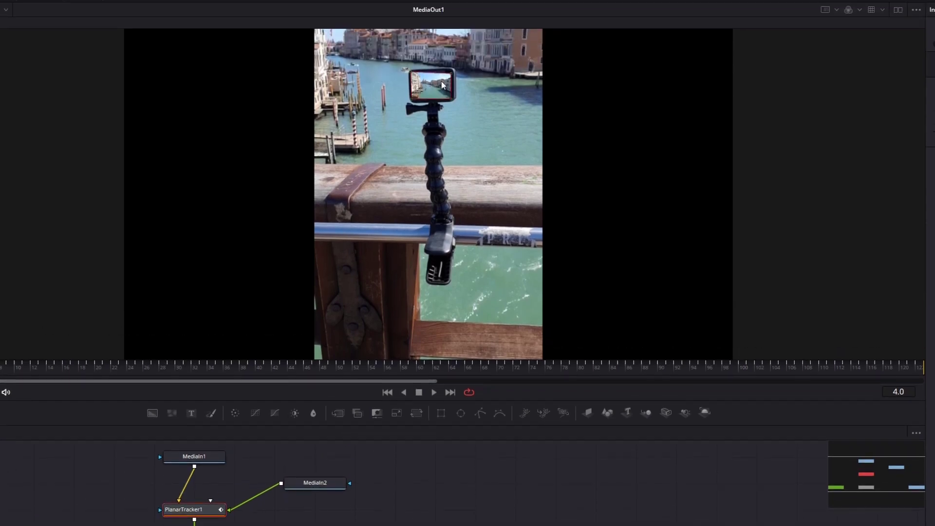
pyautogui.scroll(5, 449, 82)
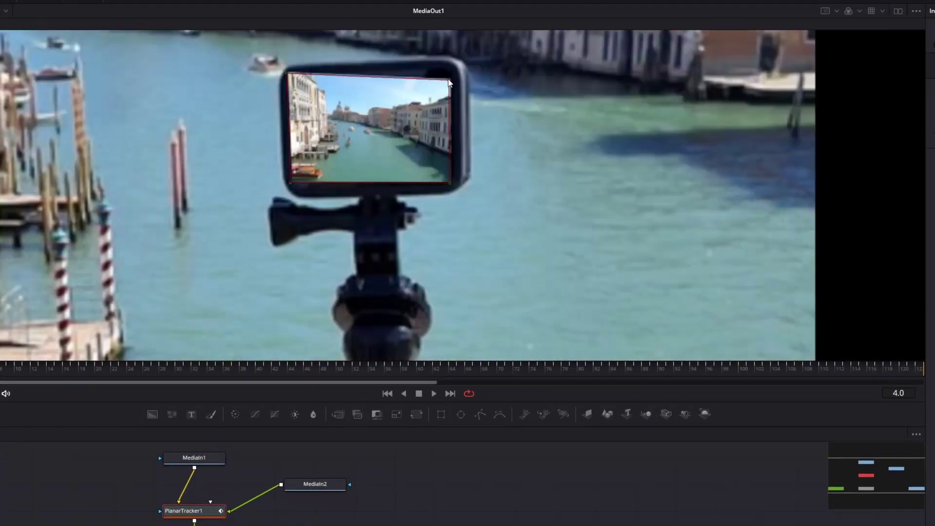
pyautogui.moveTo(449, 79); pyautogui.dragTo(449, 72)
# Step: Play the composite from the first frame and check how well the pinned clip follows the camera's display
pyautogui.click(387, 393)
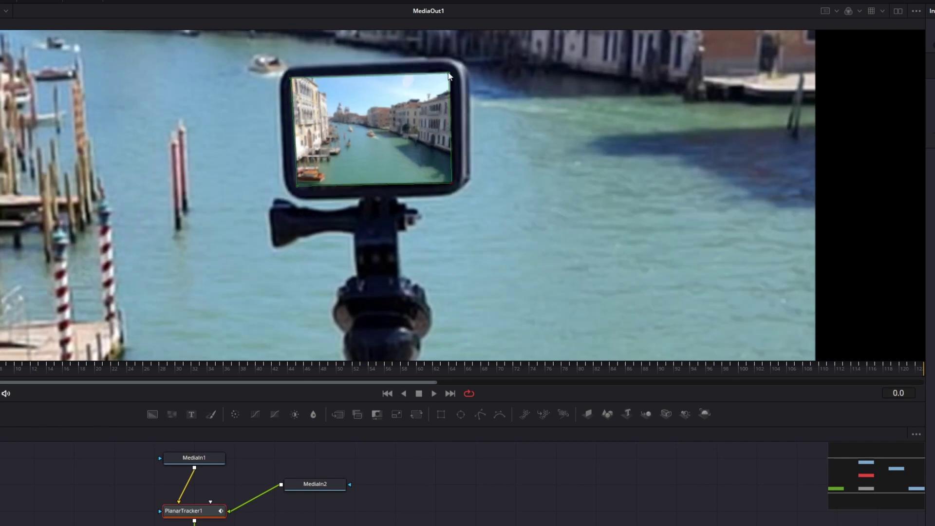
pyautogui.click(434, 394)
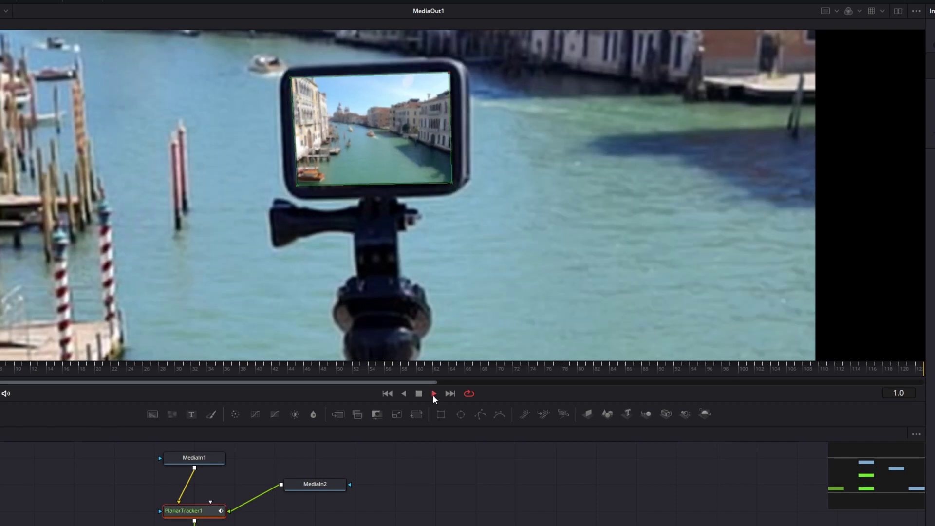
pyautogui.moveTo(349, 368); pyautogui.dragTo(776, 371)
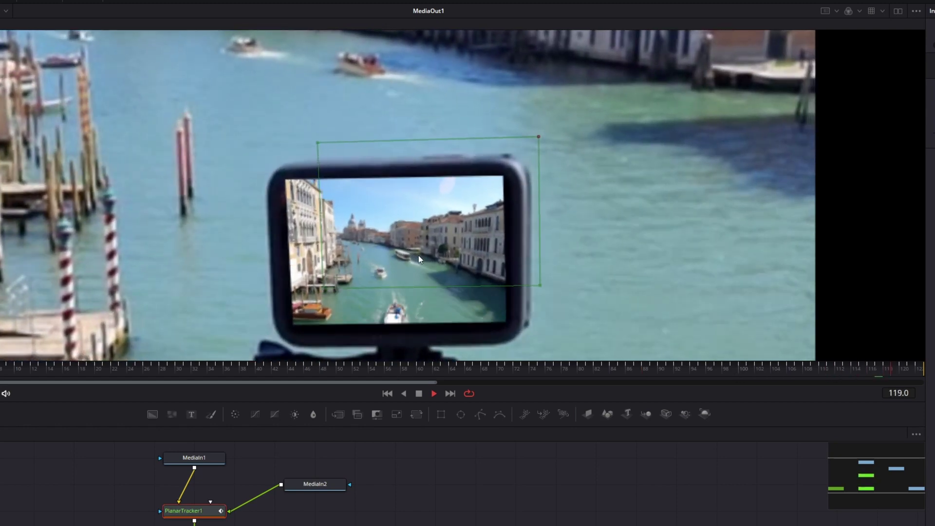
pyautogui.scroll(-8, 417, 254)
pyautogui.scroll(-4, 417, 255)
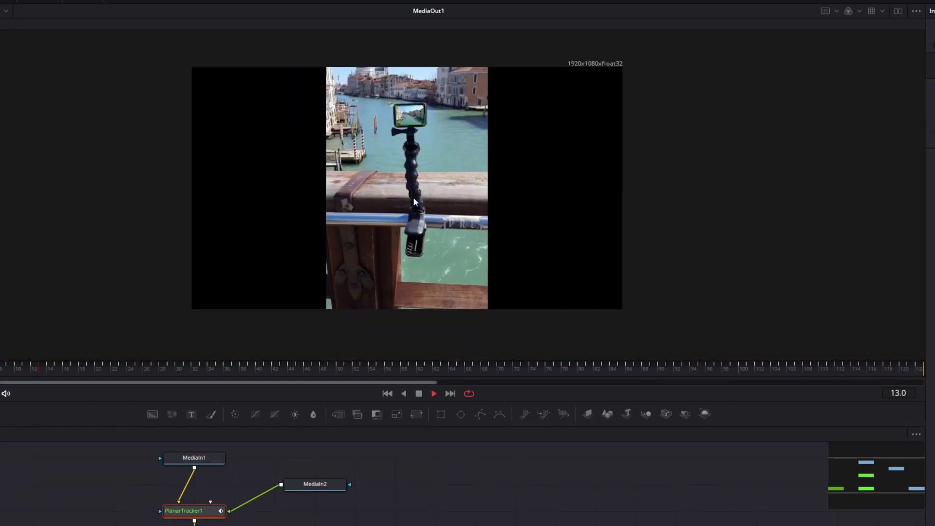
pyautogui.scroll(2, 433, 203)
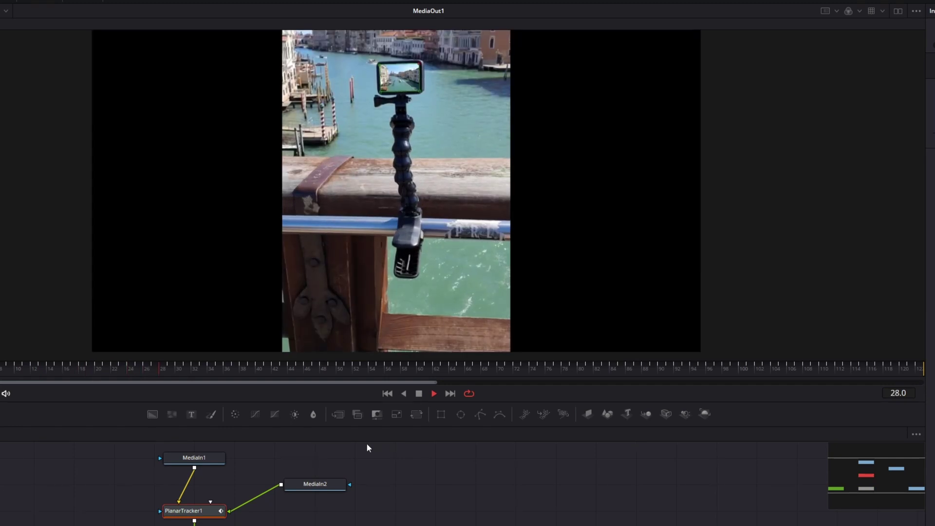
pyautogui.click(318, 486)
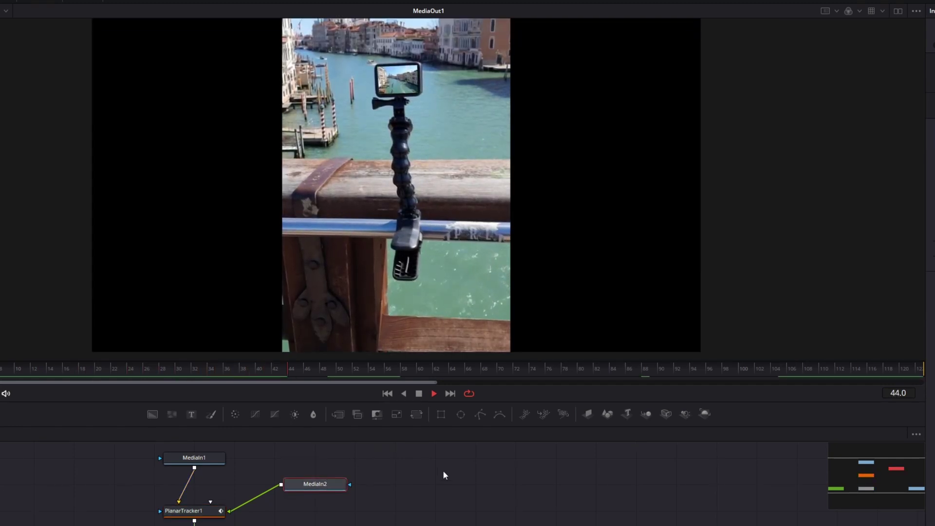
pyautogui.press('space')
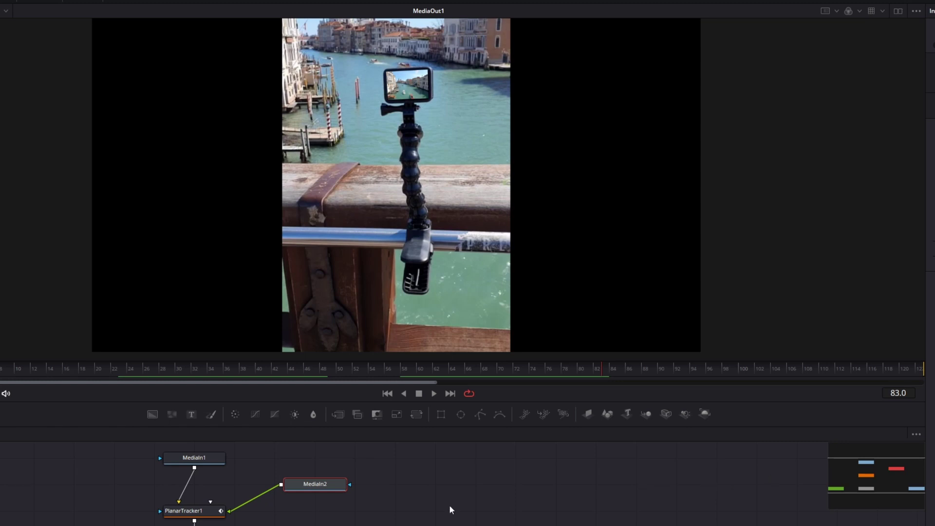
# Step: Set the apply mode of Corner Pin 1 in the Planar Tracker to Screen and save the project
pyautogui.click(192, 509)
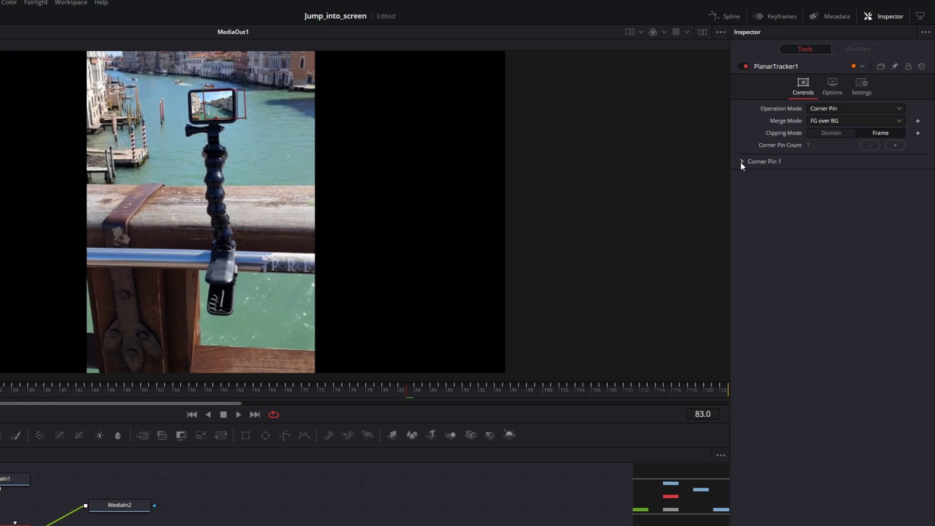
pyautogui.click(742, 162)
pyautogui.click(840, 211)
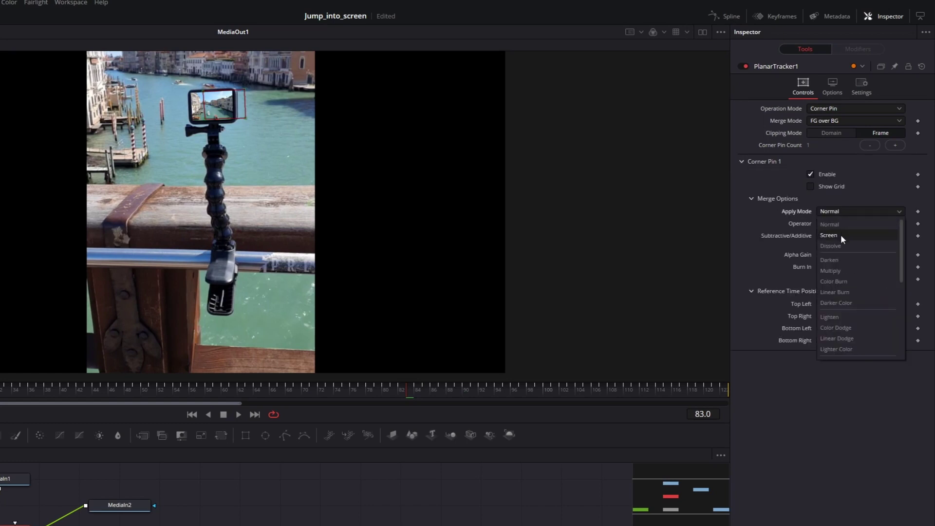
pyautogui.click(840, 235)
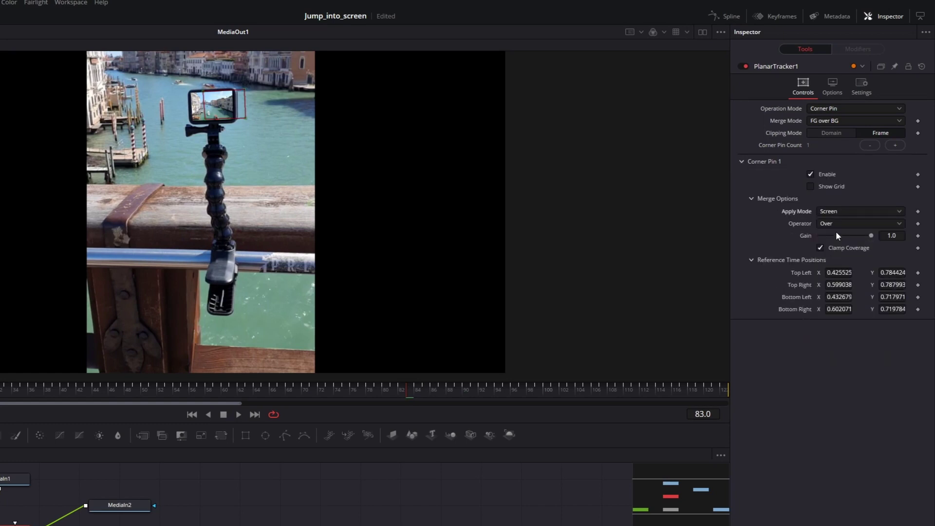
pyautogui.hotkey('ctrl', 's')
# Step: Compare the corner pin's Screen and Normal apply modes around frame 65, ending on Screen
pyautogui.click(1, 389)
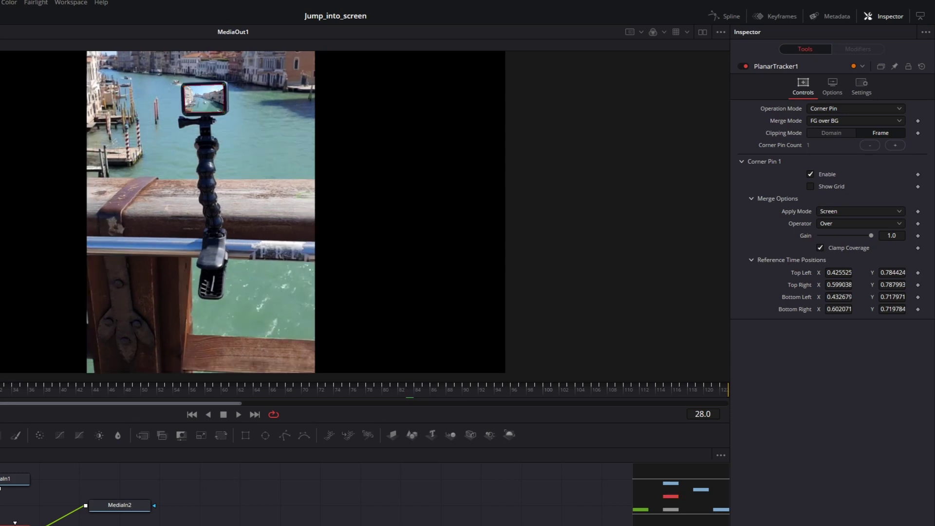
pyautogui.click(2, 390)
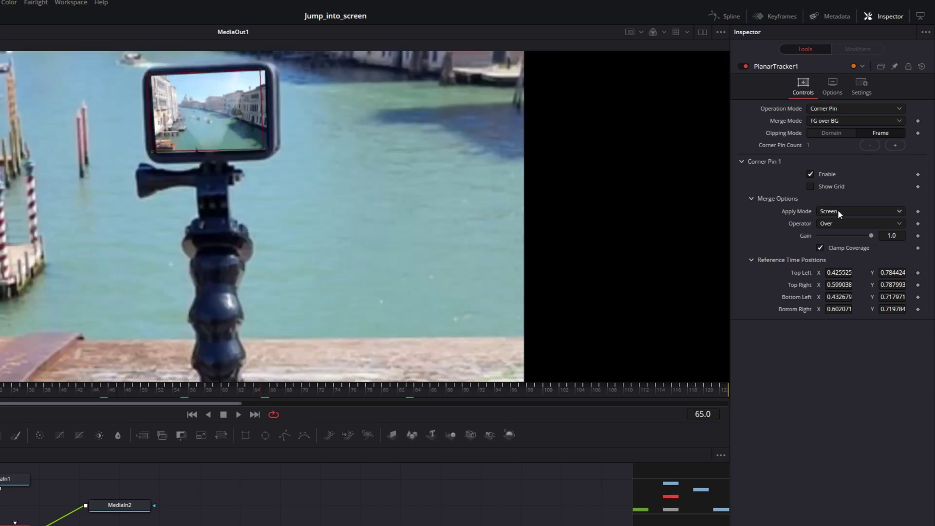
pyautogui.click(838, 211)
pyautogui.click(836, 221)
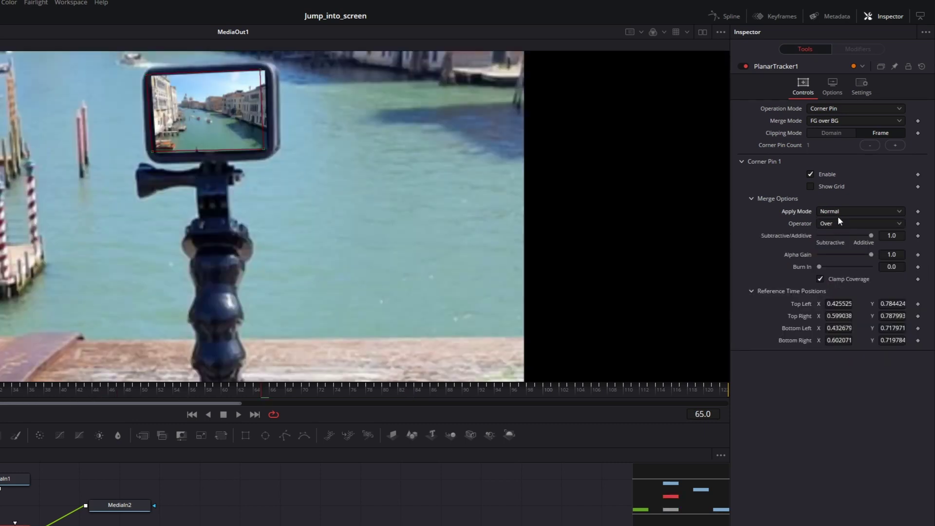
pyautogui.click(839, 209)
pyautogui.click(837, 234)
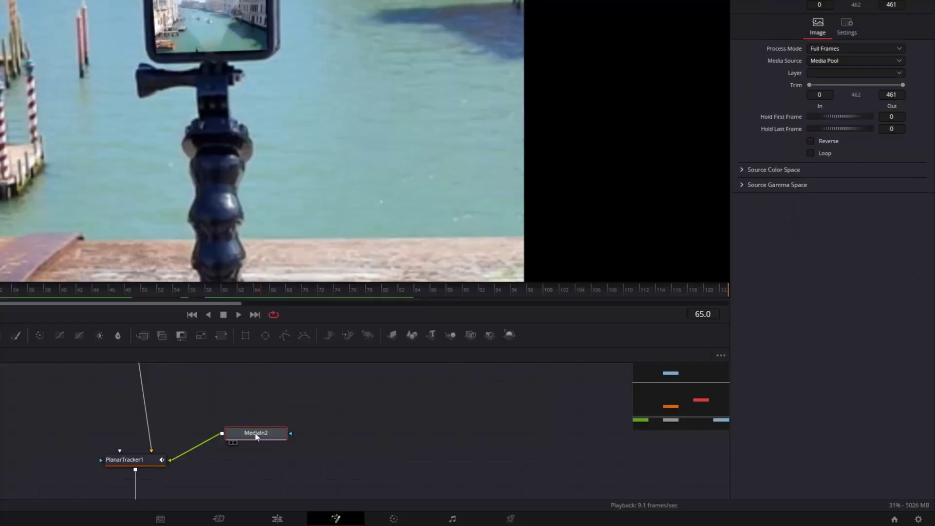
# Step: Move MediaIn2 away from the Planar Tracker and insert a Color Corrector node between them
pyautogui.moveTo(255, 433); pyautogui.dragTo(336, 433)
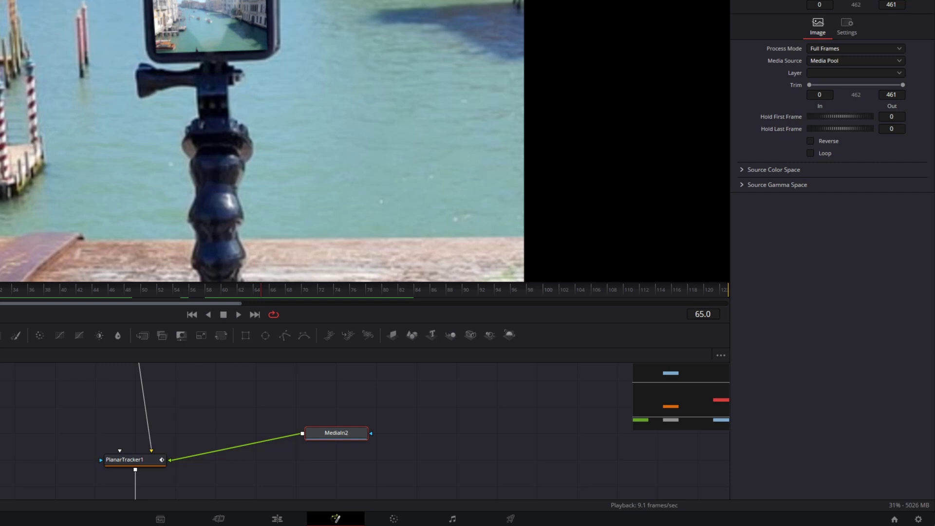
pyautogui.hotkey('shift', 'space')
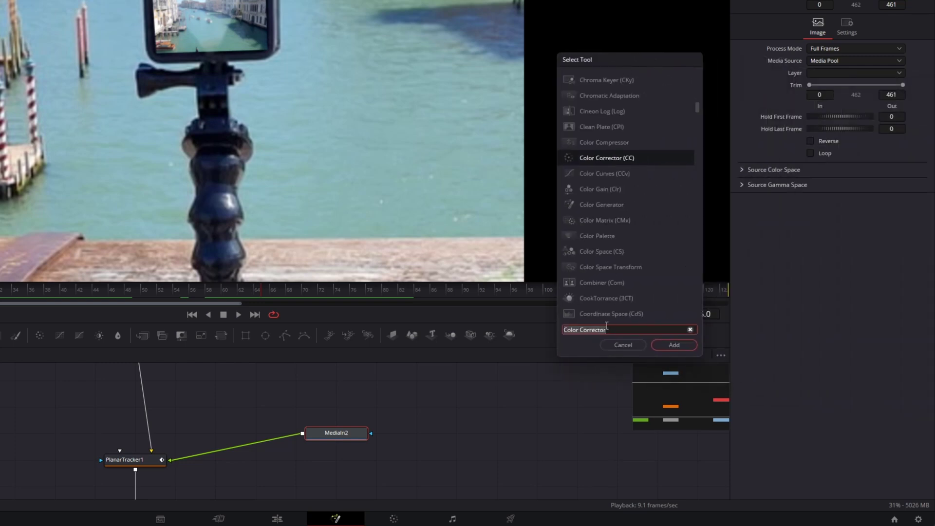
pyautogui.click(665, 344)
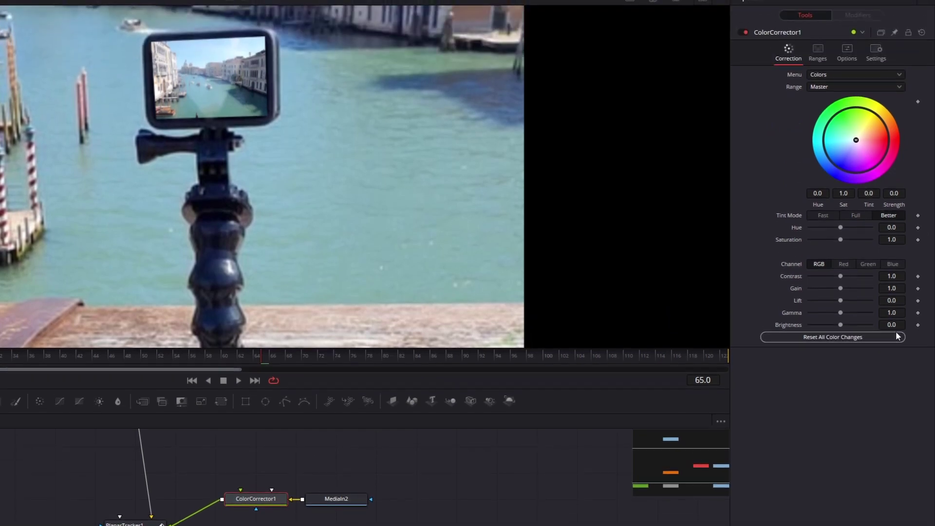
# Step: Set the Color Corrector's contrast to 0.731 and its brightness to -0.218
pyautogui.moveTo(840, 259); pyautogui.dragTo(838, 259)
pyautogui.moveTo(838, 326); pyautogui.dragTo(836, 326)
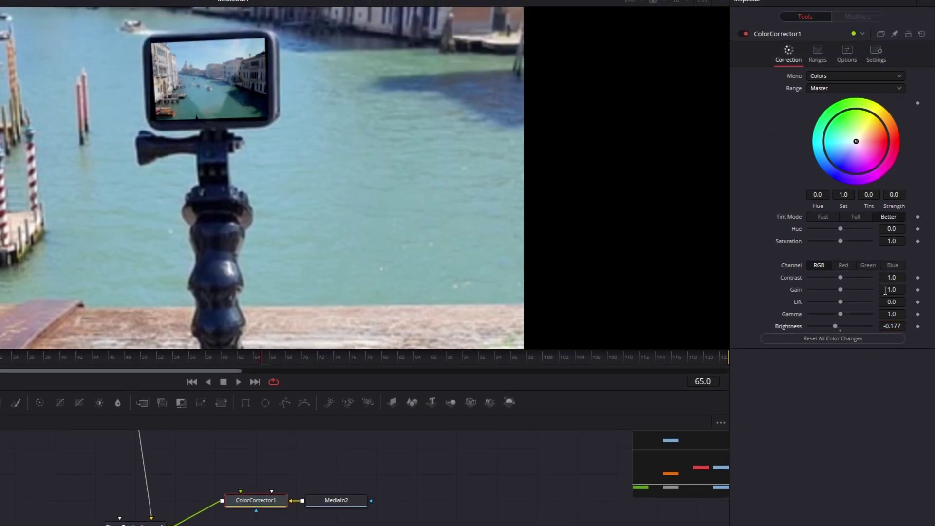
pyautogui.moveTo(895, 276); pyautogui.dragTo(881, 276)
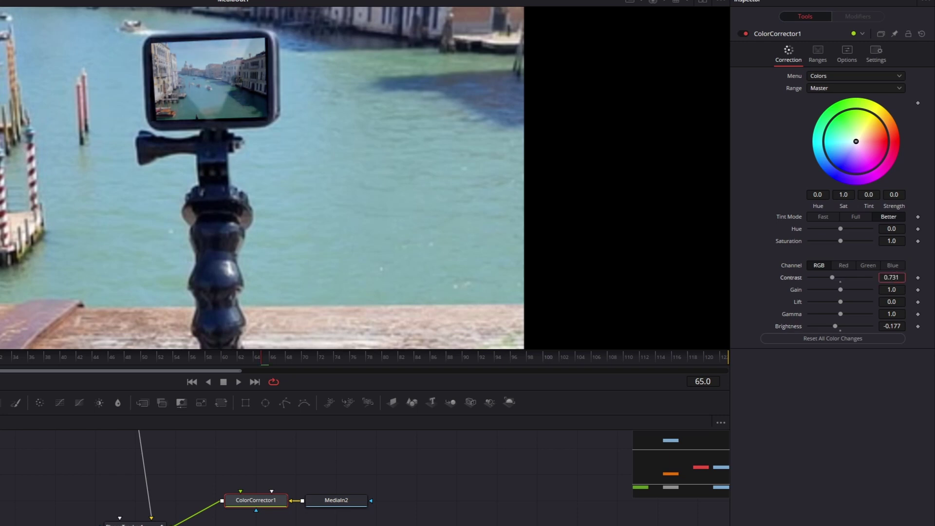
pyautogui.moveTo(895, 326); pyautogui.dragTo(893, 325)
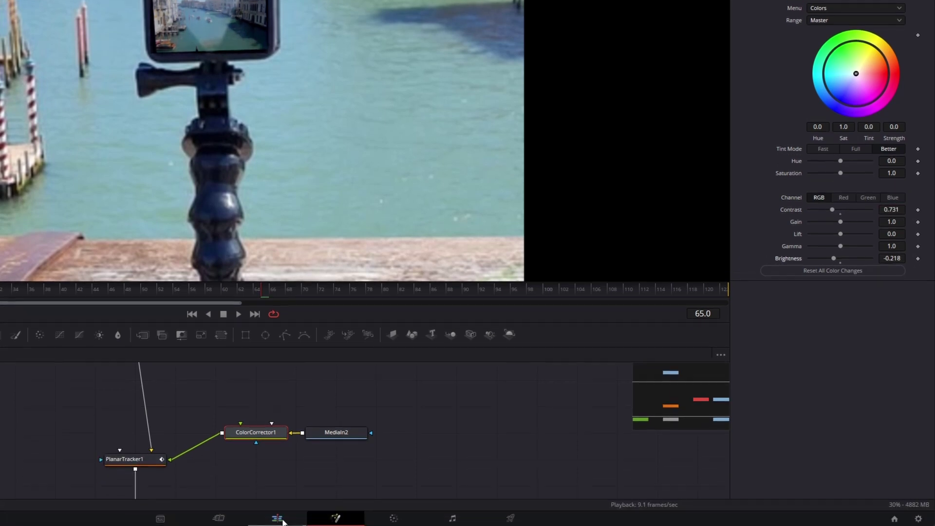
# Step: Switch to the Edit page and place GH010100.MP4 directly after the composited clip on Video 1
pyautogui.click(282, 521)
pyautogui.scroll(-1, 428, 378)
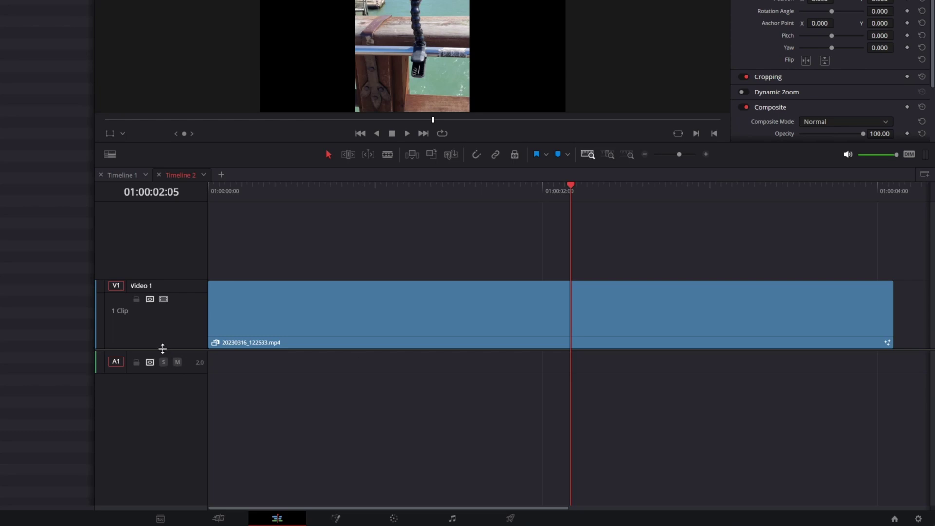
pyautogui.moveTo(162, 349); pyautogui.dragTo(163, 452)
pyautogui.hscroll(2, 476, 338)
pyautogui.scroll(-2, 466, 362)
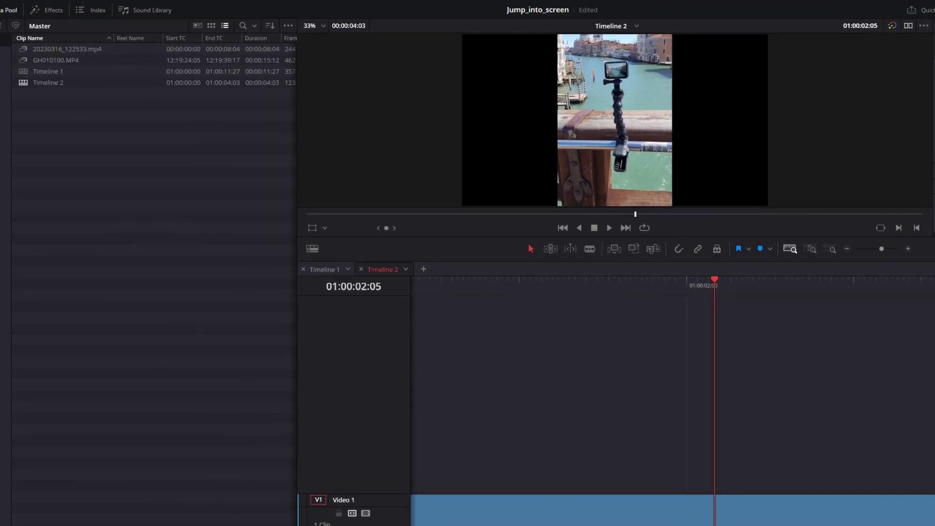
pyautogui.doubleClick(86, 91)
pyautogui.moveTo(85, 91); pyautogui.dragTo(934, 525)
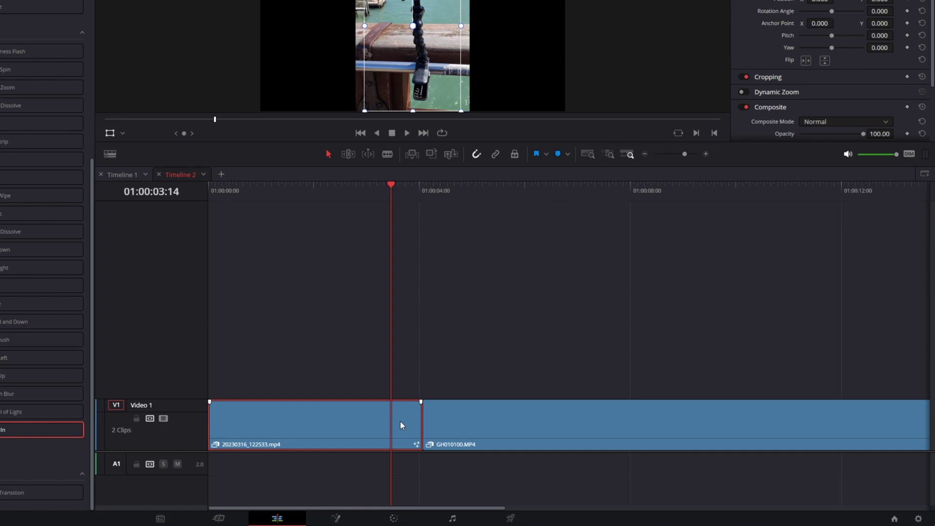
# Step: Ripple-trim the end of the first clip to 01:00:03:14 and return the playhead to the cut
pyautogui.hotkey('ctrl', 'shift', ']')
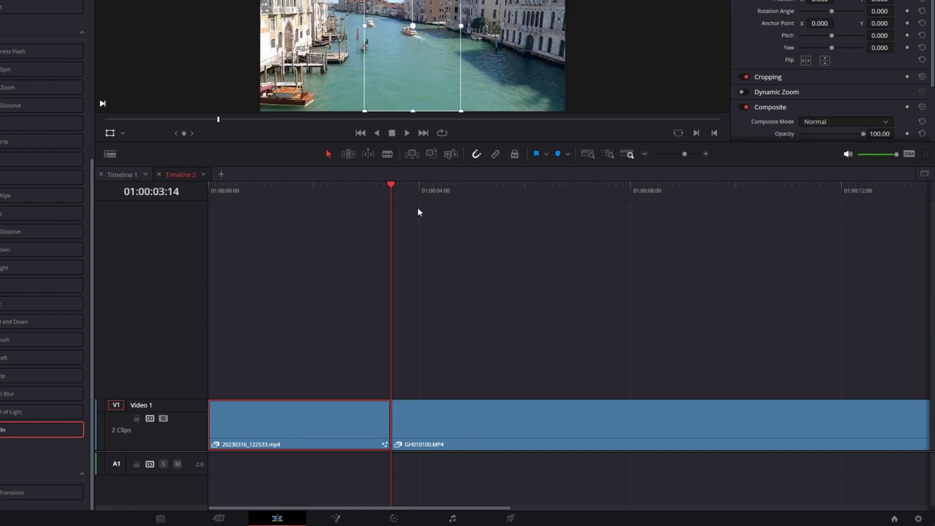
pyautogui.click(428, 186)
pyautogui.click(473, 424)
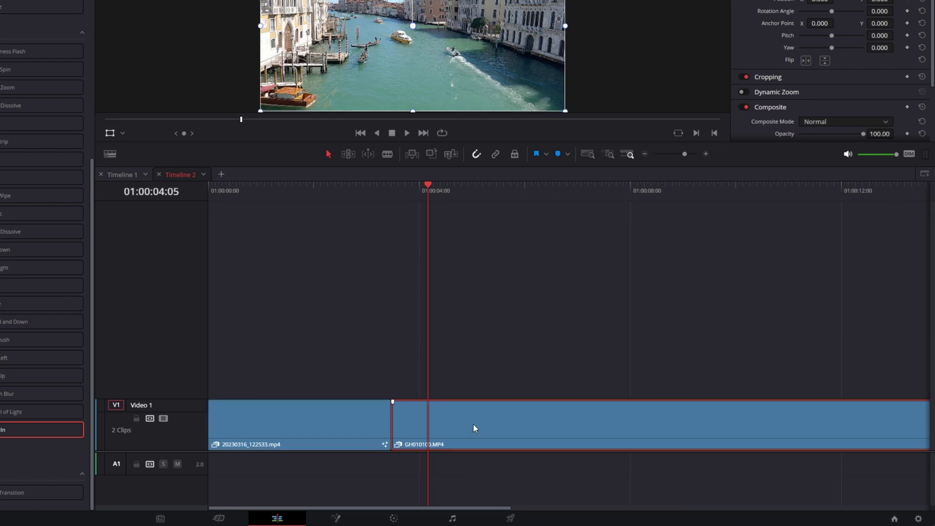
pyautogui.press('Up')
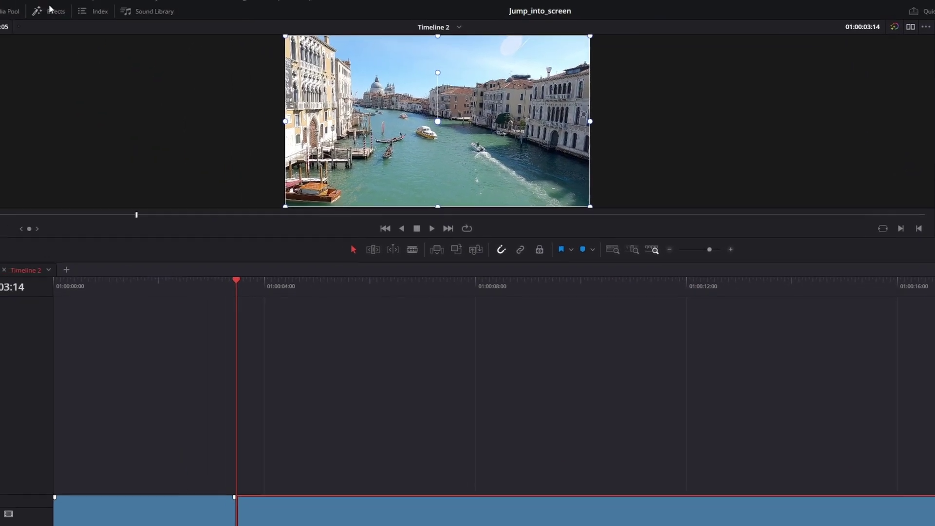
# Step: Apply the Zoom In Fusion transition at the cut between the two clips and place the playhead before it
pyautogui.click(50, 9)
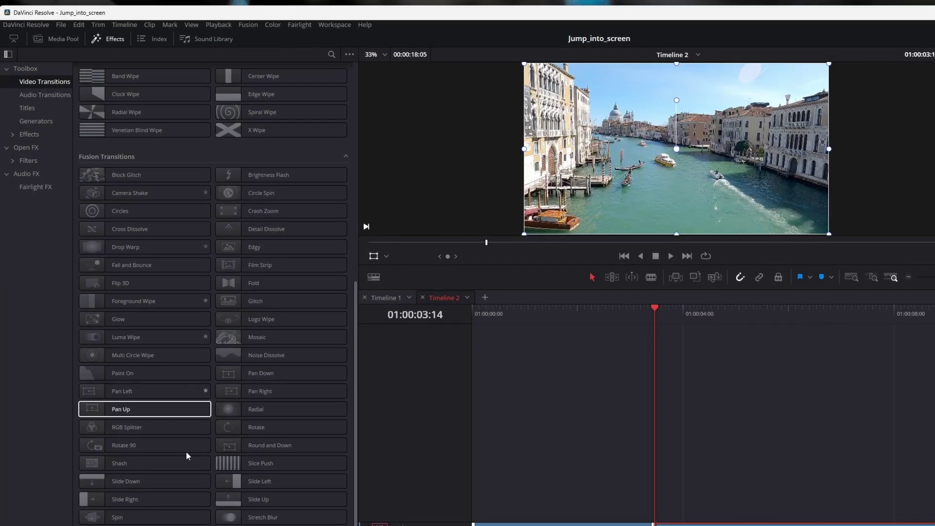
pyautogui.click(248, 465)
pyautogui.moveTo(249, 466); pyautogui.dragTo(654, 425)
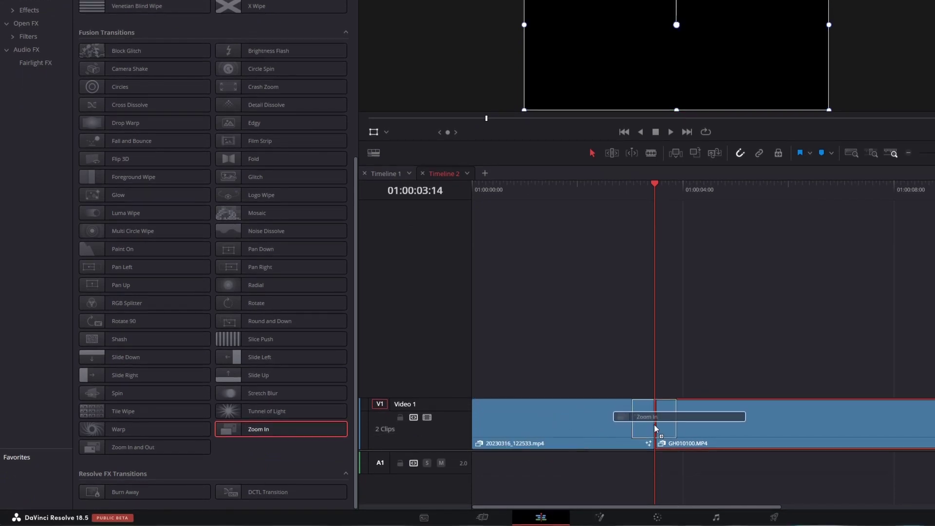
pyautogui.click(619, 188)
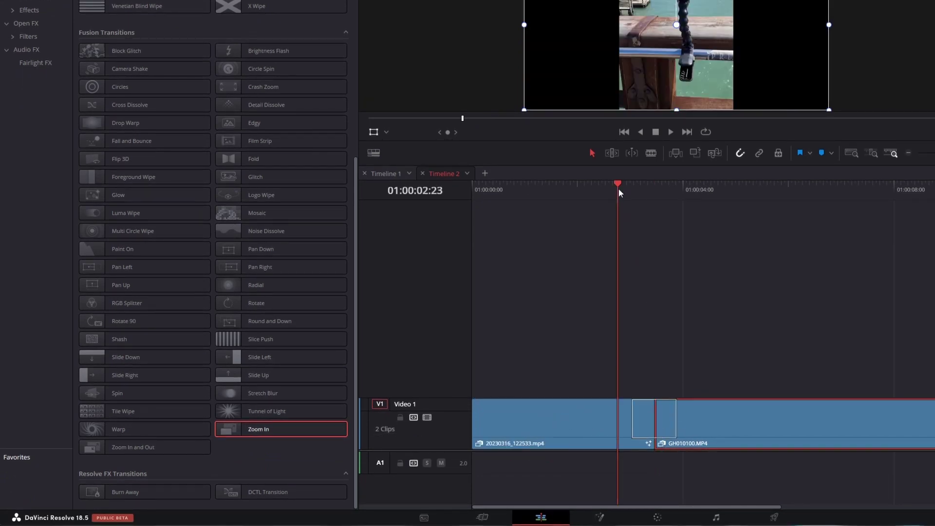
# Step: Preview the Zoom In transition, hide the Effects library and enlarge the viewer above the timeline
pyautogui.press('space')
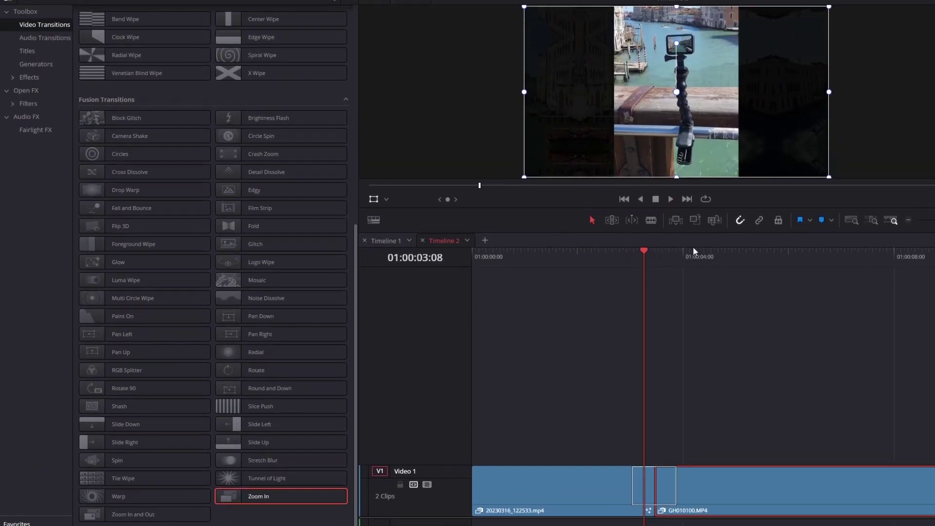
pyautogui.click(107, 17)
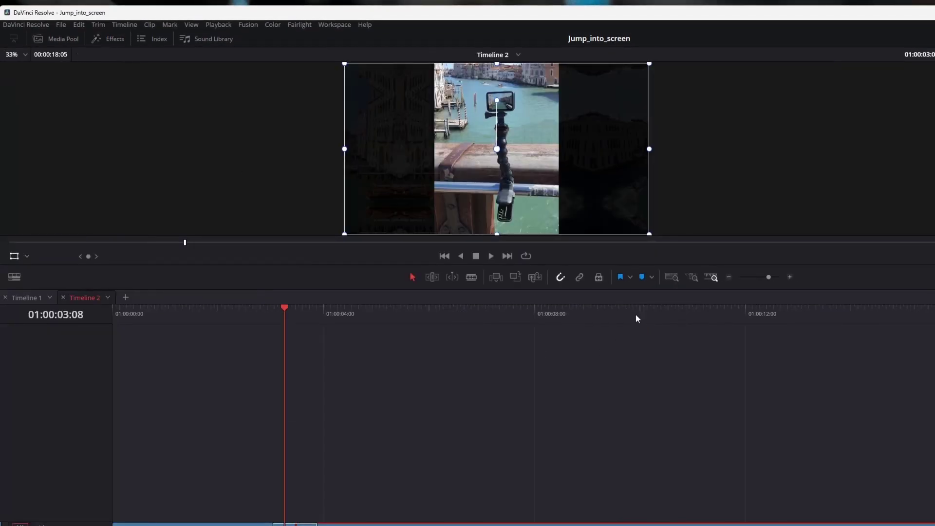
pyautogui.moveTo(618, 289); pyautogui.dragTo(616, 476)
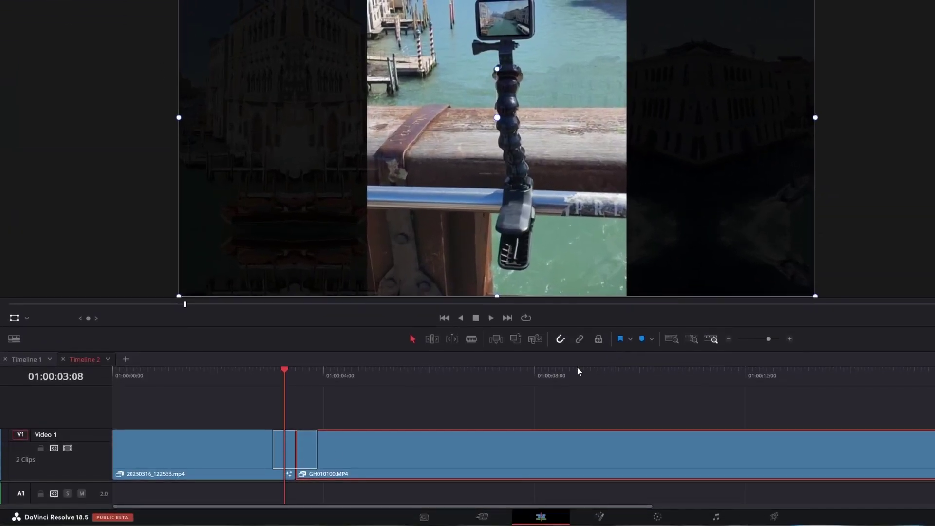
# Step: Replay the Zoom In transition repeatedly from just before its start to examine how the two clips blend
pyautogui.click(268, 373)
pyautogui.press('space')
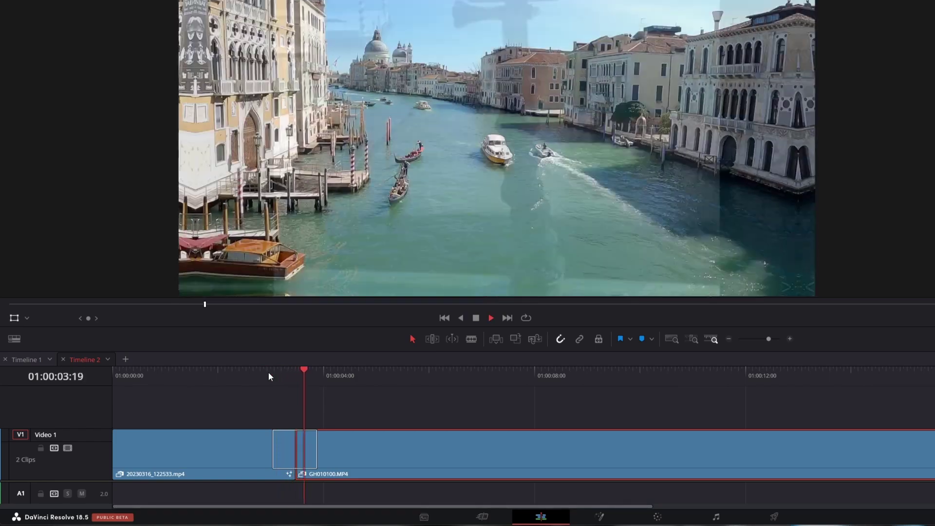
pyautogui.click(268, 372)
pyautogui.press('space')
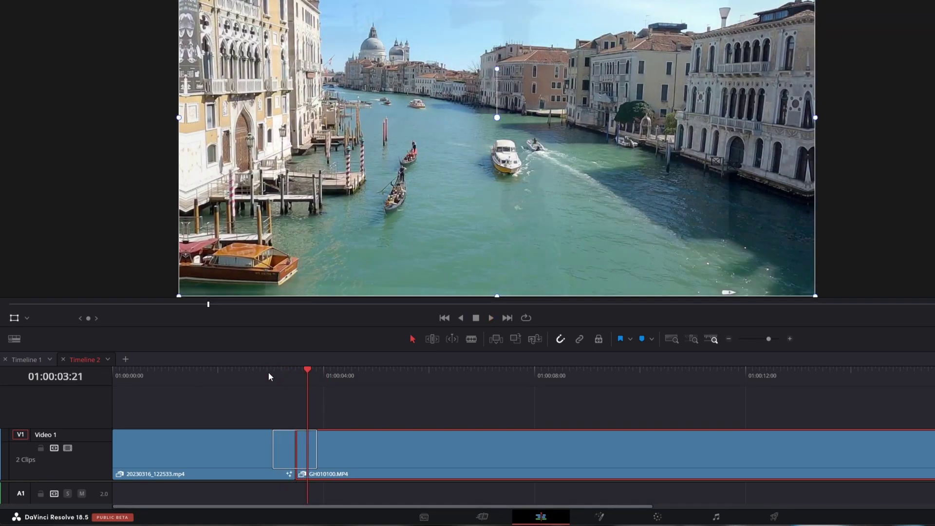
pyautogui.click(268, 372)
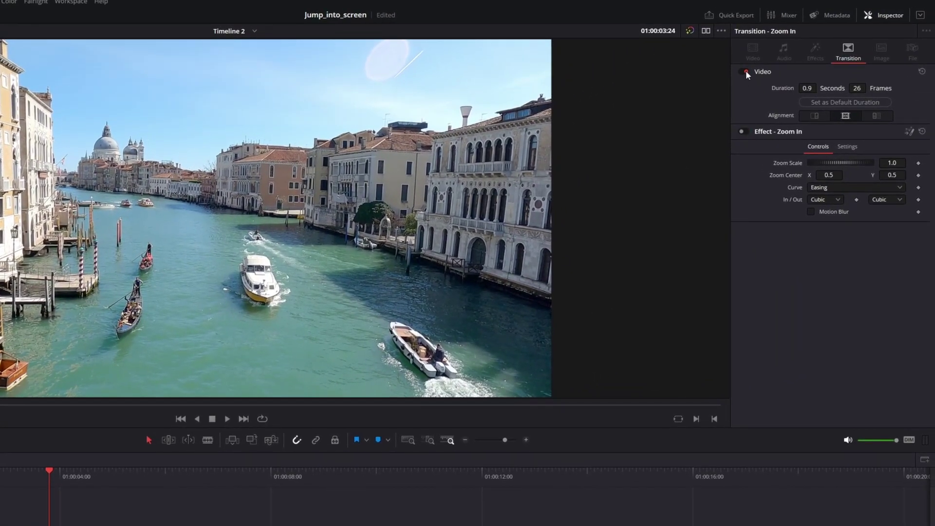
# Step: Disable the Zoom In transition between the two clips and play across the cut without it
pyautogui.click(746, 72)
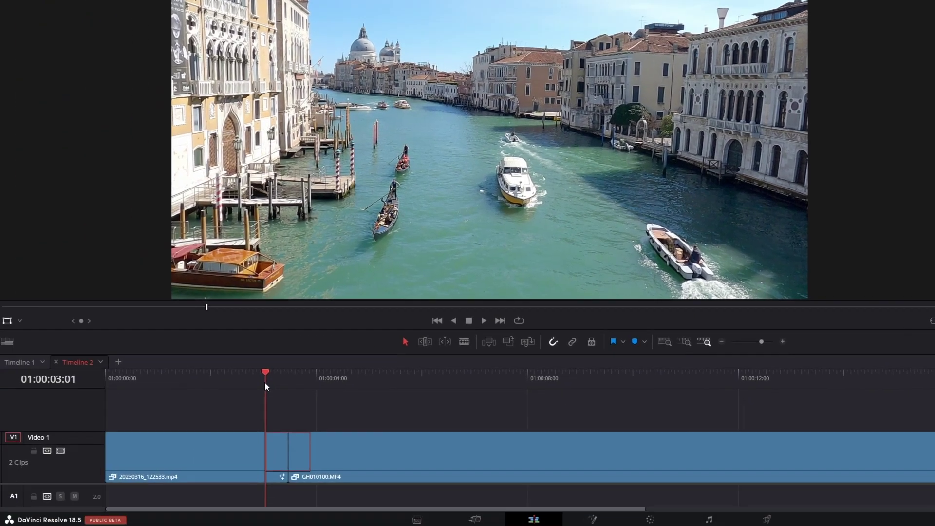
pyautogui.press('space')
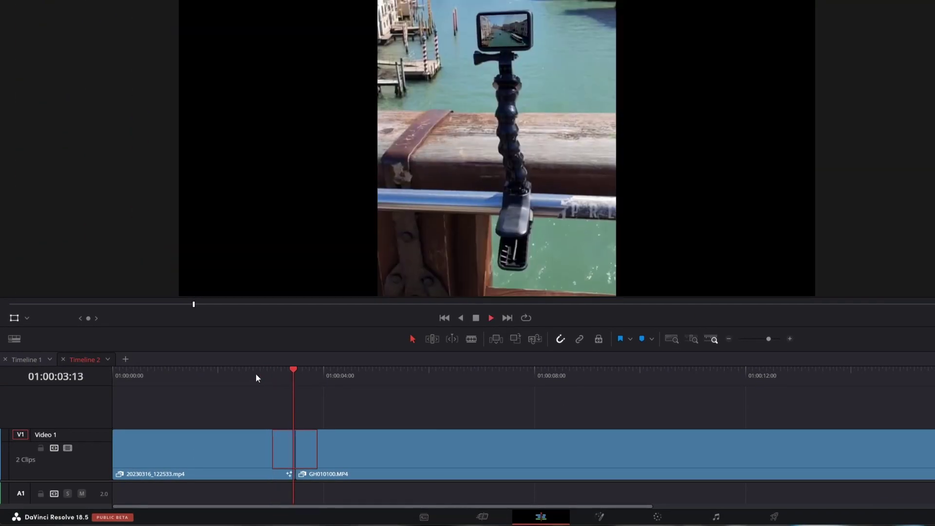
pyautogui.click(255, 373)
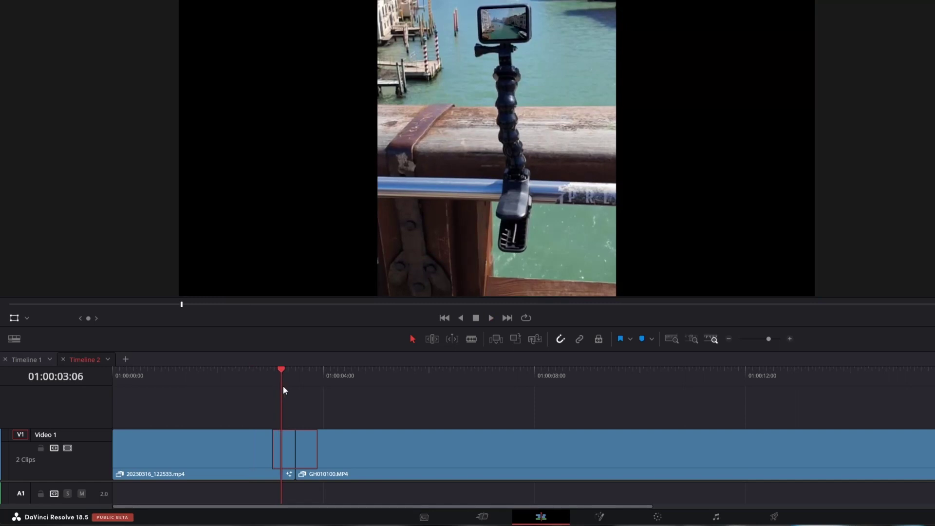
# Step: At 01:00:03:01, set the first clip's anchor point to X 31.000, Y 297.000 on the camera display and add a zoom keyframe
pyautogui.click(273, 375)
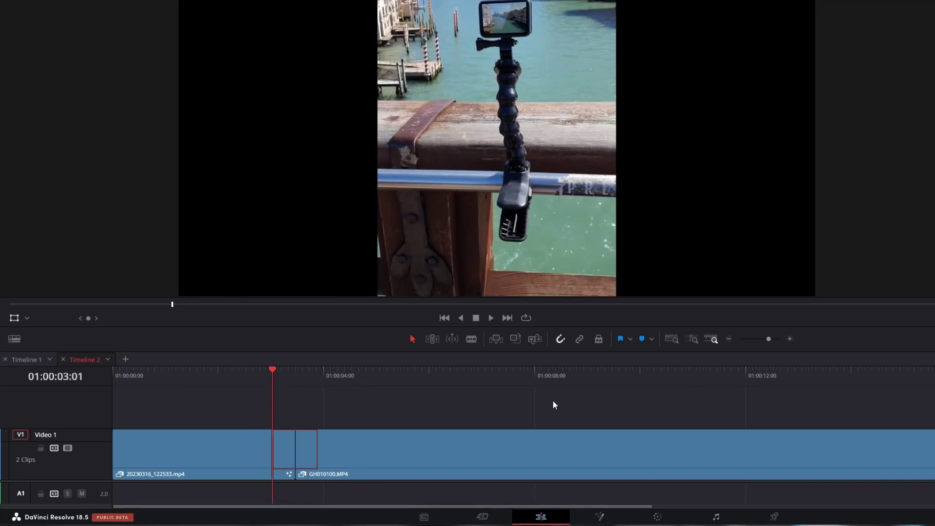
pyautogui.hotkey('shift', 'v')
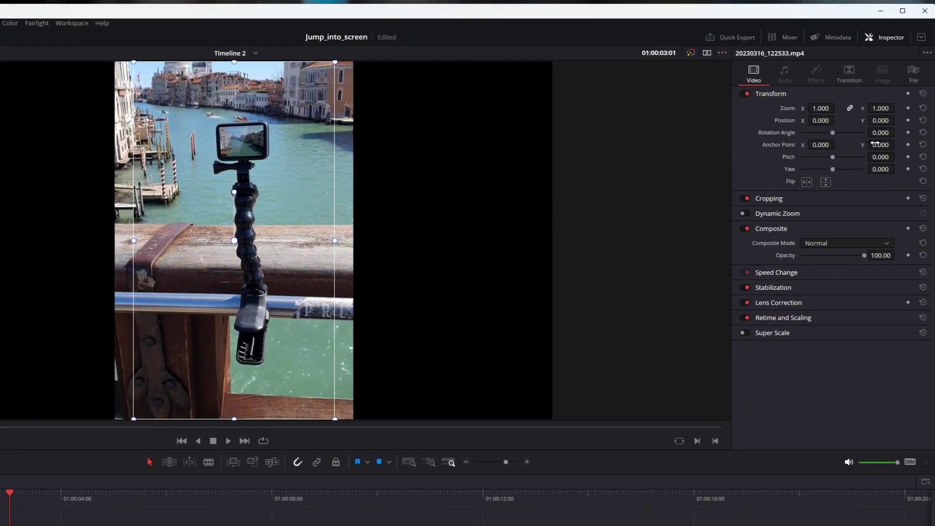
pyautogui.moveTo(875, 143); pyautogui.dragTo(889, 143)
pyautogui.moveTo(814, 145); pyautogui.dragTo(818, 145)
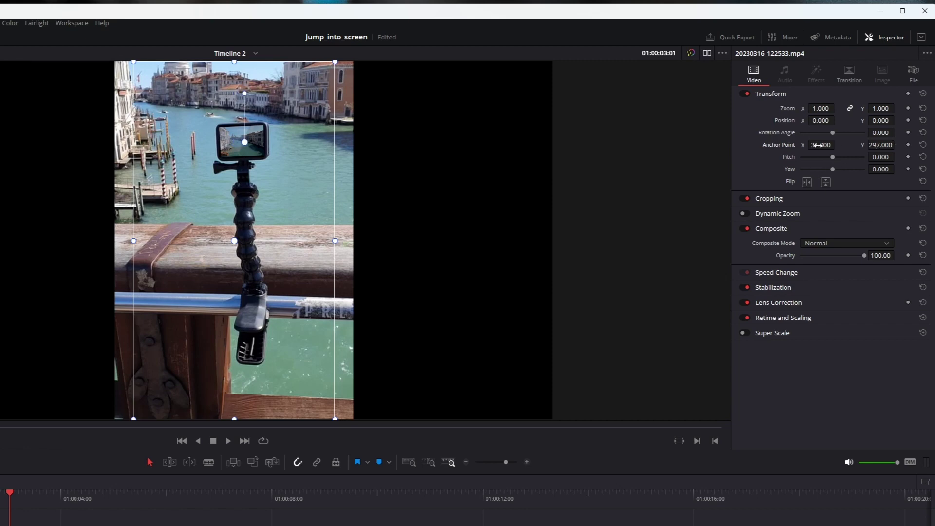
pyautogui.click(908, 108)
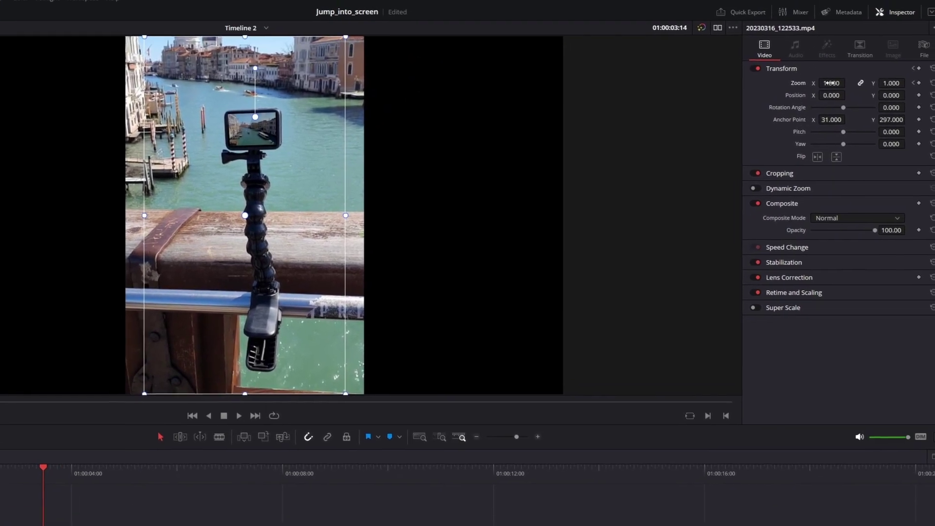
# Step: At 01:00:03:14, set the first clip's zoom to 9.120 and its anchor point X to 13.000, fine-tuning anchor Y to centre the camera display
pyautogui.moveTo(823, 88); pyautogui.dragTo(925, 88)
pyautogui.moveTo(883, 125); pyautogui.dragTo(888, 125)
pyautogui.moveTo(823, 88); pyautogui.dragTo(845, 88)
pyautogui.moveTo(823, 124)
pyautogui.mouseDown()
pyautogui.moveTo(804, 124)
pyautogui.moveTo(835, 125)
pyautogui.mouseUp()
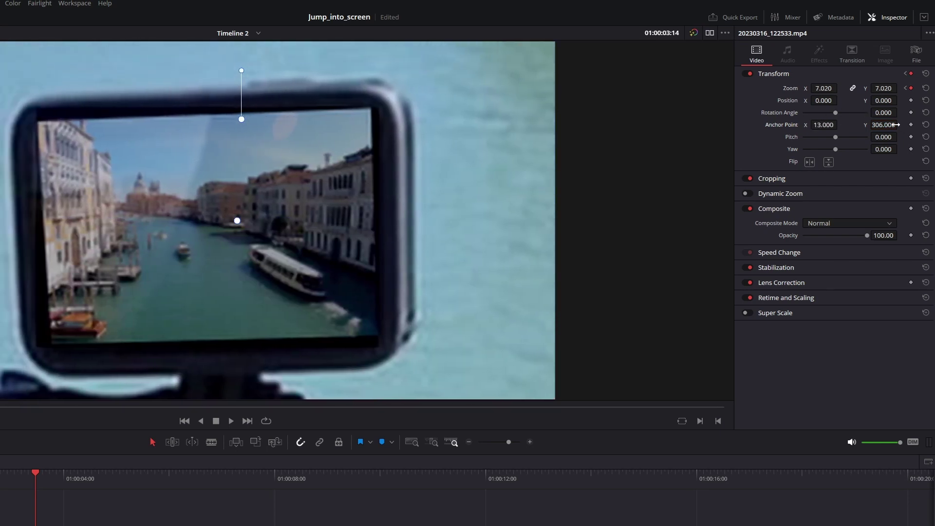
pyautogui.moveTo(824, 89); pyautogui.dragTo(845, 88)
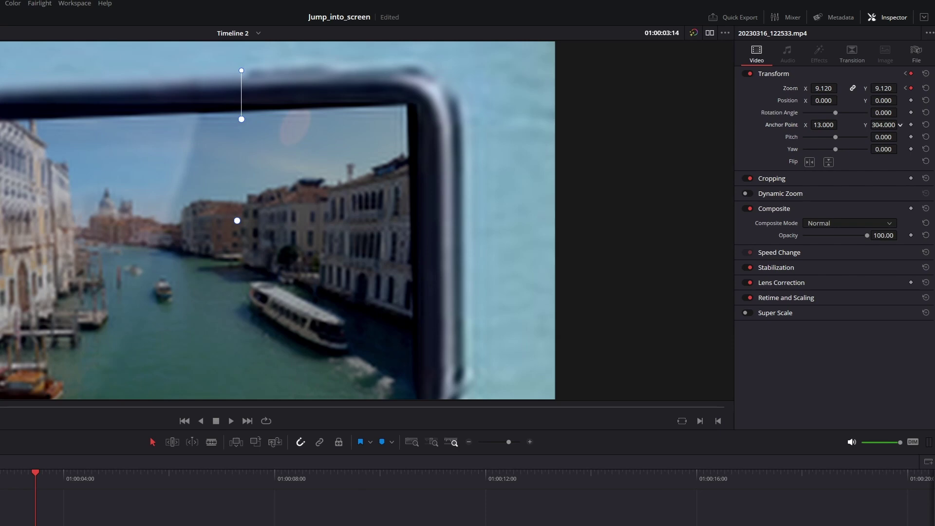
pyautogui.moveTo(889, 124); pyautogui.dragTo(901, 125)
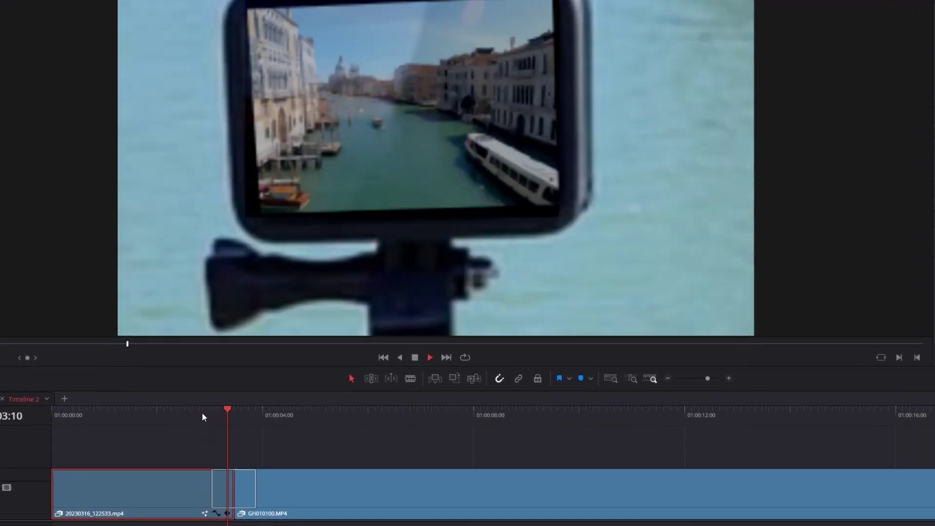
# Step: Replay the keyframed zoom into the camera display several times from just before its start
pyautogui.click(160, 427)
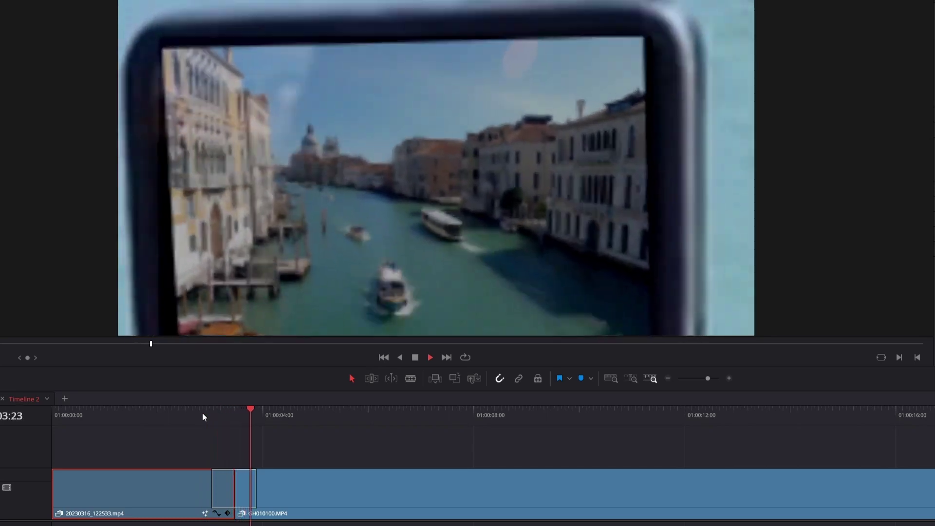
pyautogui.click(202, 413)
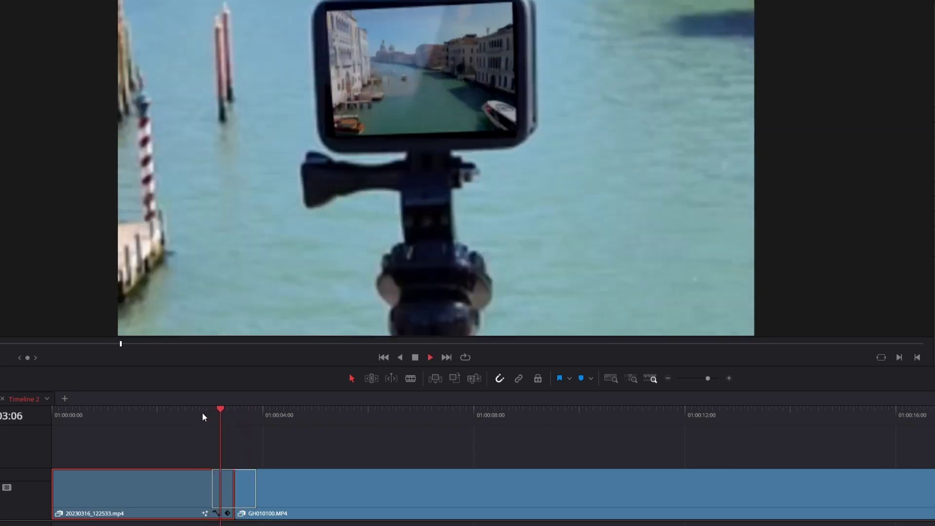
pyautogui.click(203, 413)
pyautogui.click(203, 413)
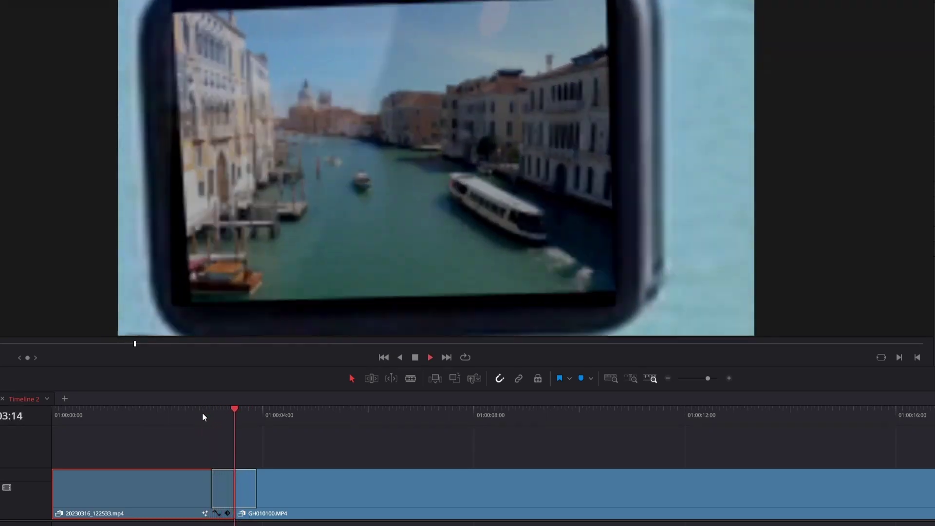
pyautogui.press('space')
# Step: Open the first clip's Zoom Y curve, enlarge the timeline area and ease the keyframe at 01:00:03:01
pyautogui.click(212, 415)
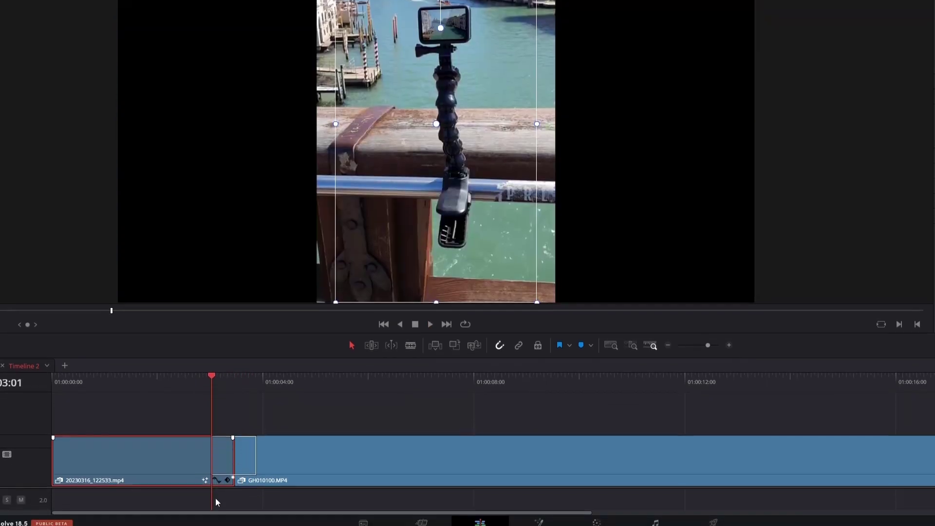
pyautogui.click(217, 513)
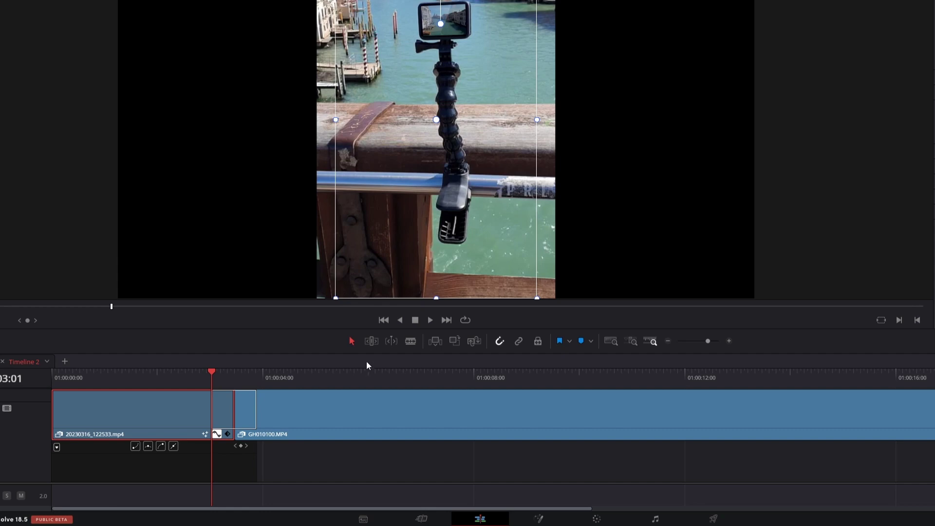
pyautogui.moveTo(364, 352); pyautogui.dragTo(372, 200)
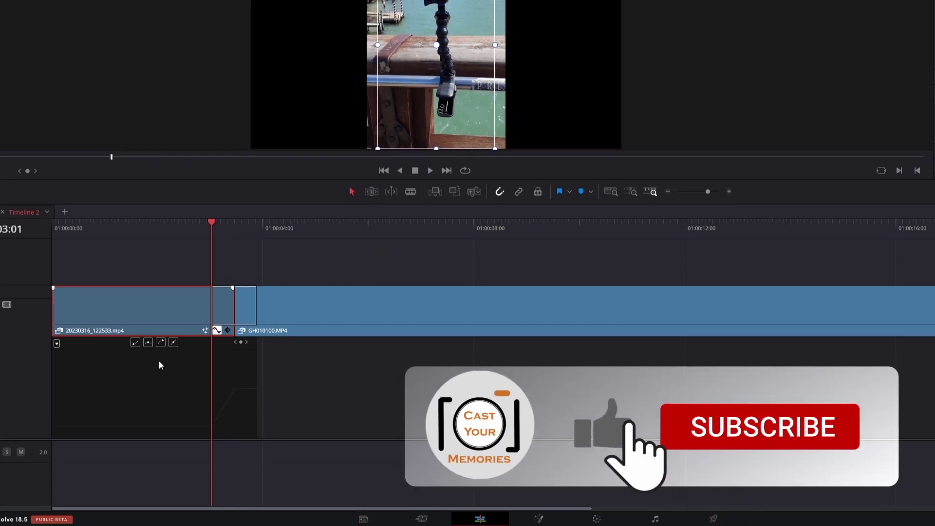
pyautogui.click(218, 424)
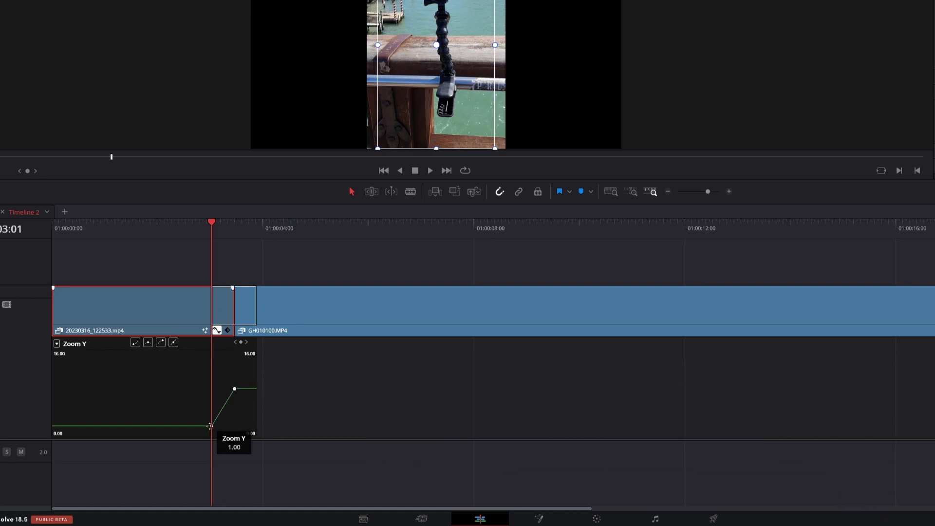
pyautogui.click(209, 427)
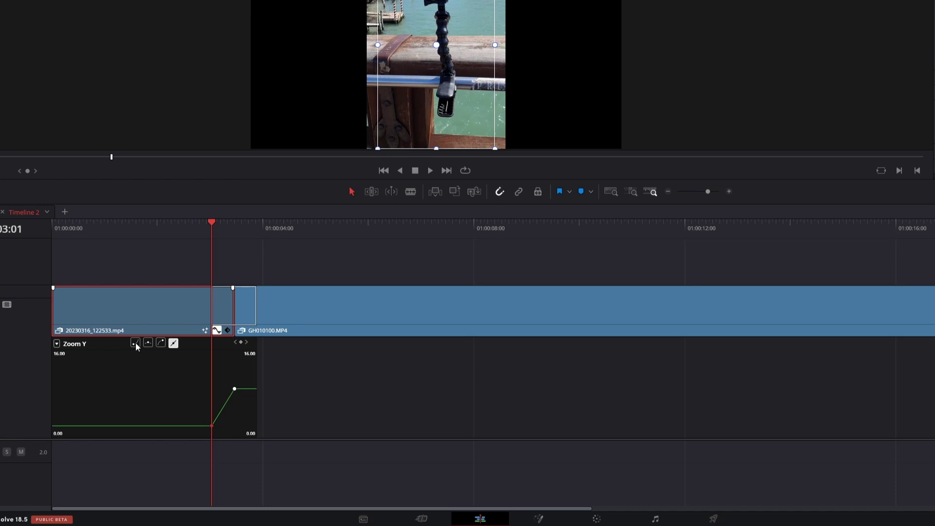
# Step: Play the eased zoom from 01:00:02:22 into the second clip to check its motion
pyautogui.click(195, 226)
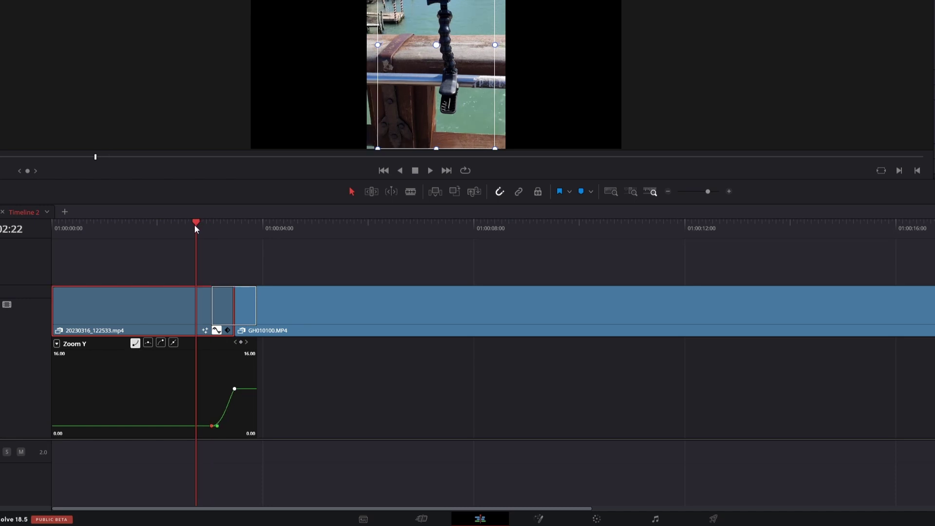
pyautogui.press('space')
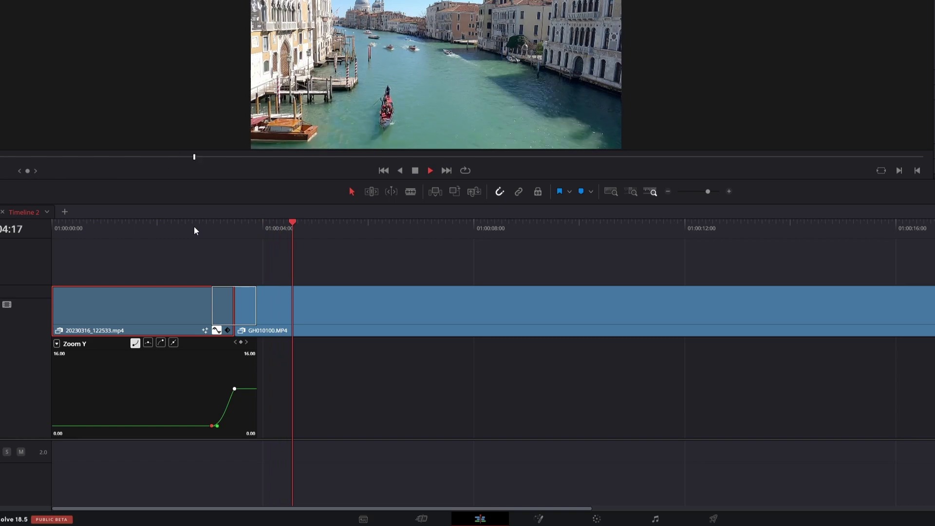
pyautogui.press('space')
# Step: Re-enable the Zoom In transition effect and play the finished jump into the screen from before the cut
pyautogui.click(225, 309)
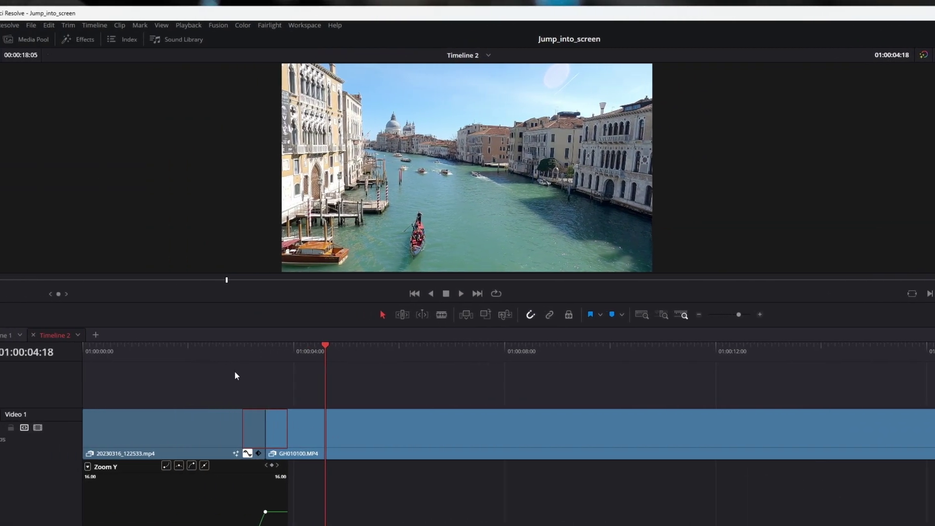
pyautogui.click(236, 350)
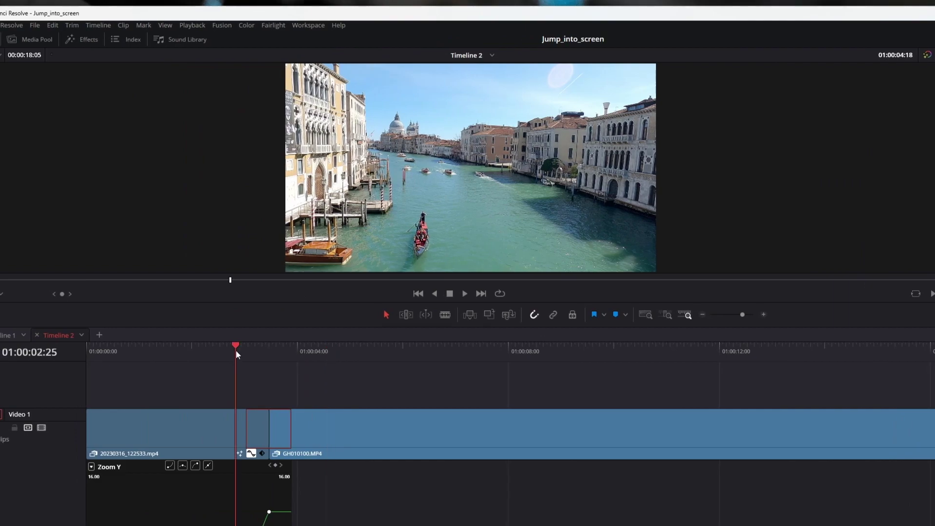
pyautogui.press('space')
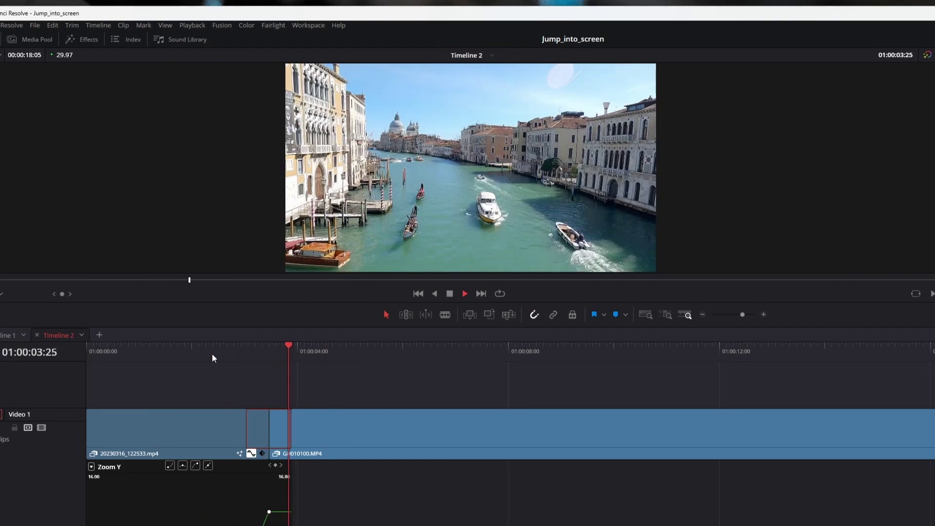
pyautogui.click(125, 346)
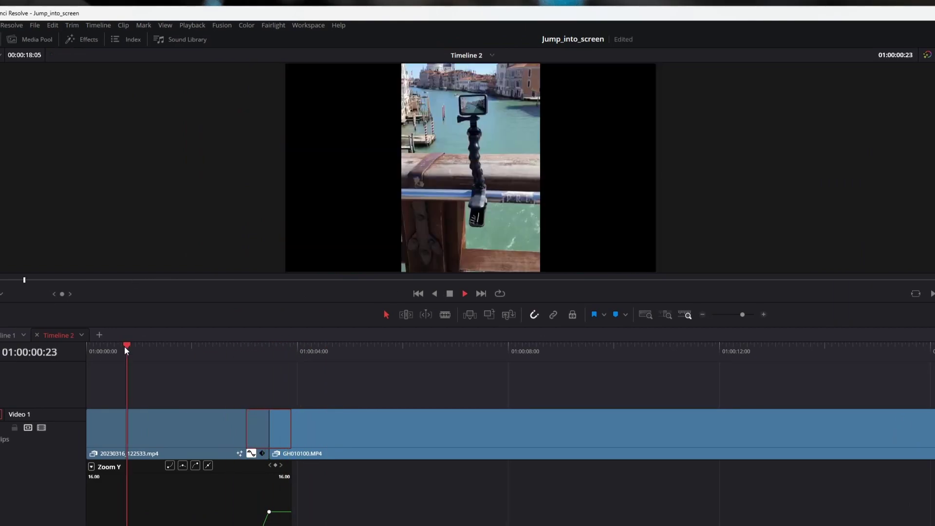